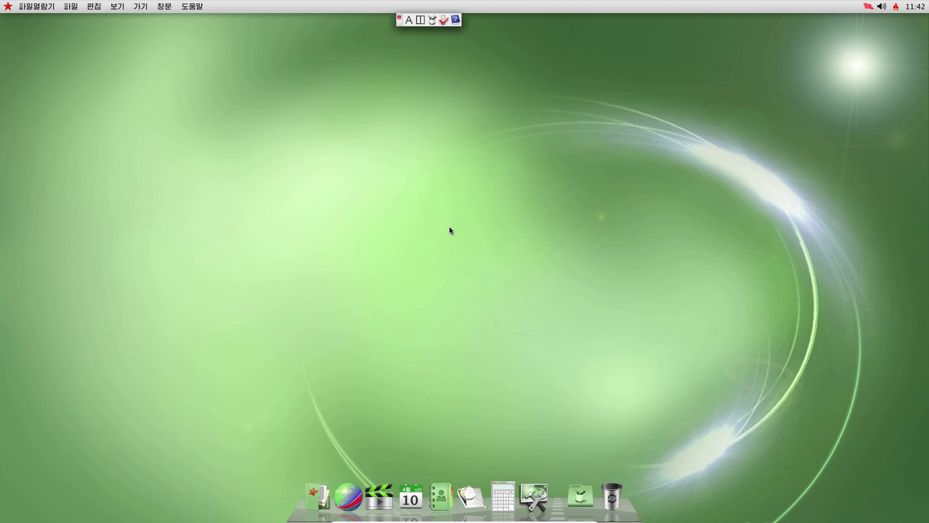
- Open the home folder from the file browser icon at the left end of the dock
{"action": "left_click", "coordinate": [318, 488]}
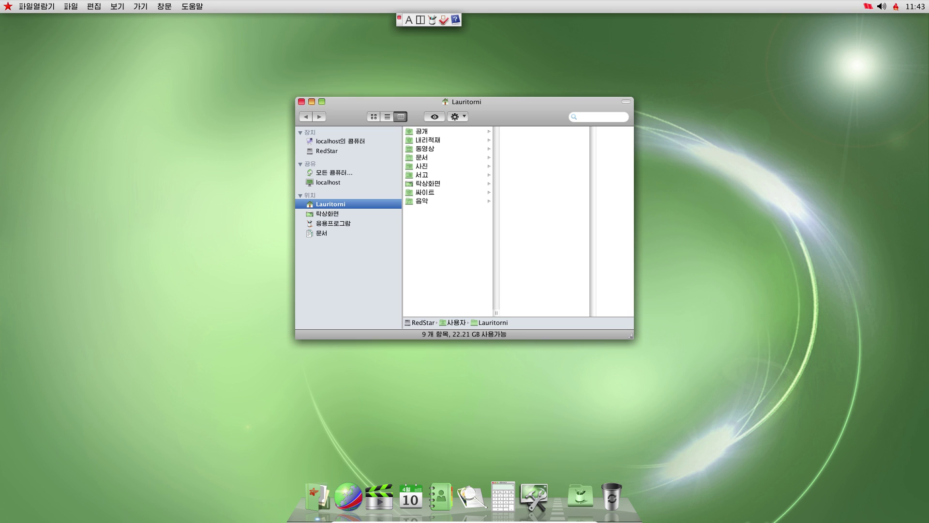
- Close the home folder file browser window
{"action": "left_click", "coordinate": [301, 101]}
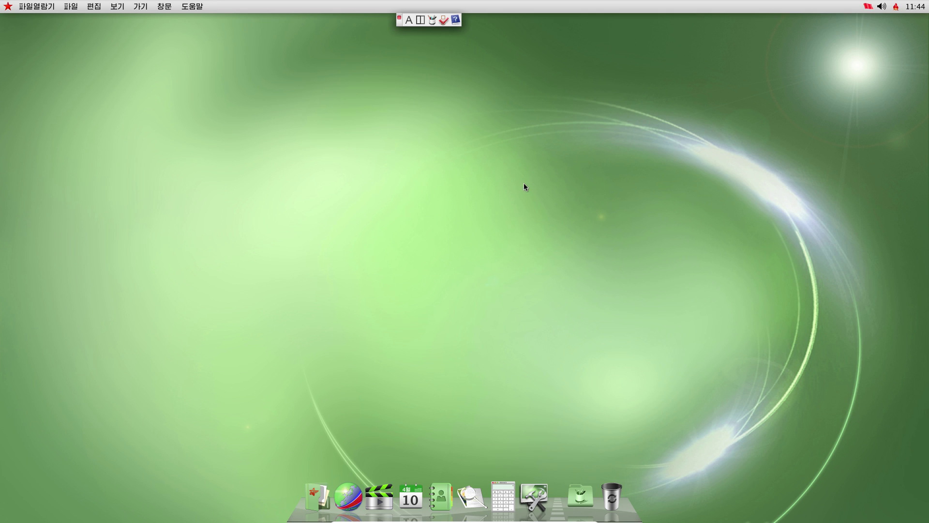
{"action": "left_click_drag", "start_coordinate": [341, 156], "coordinate": [550, 250]}
- Launch the 조작탁 terminal from Applications > 고전형프로그람 > 보조프로그람
{"action": "left_click", "coordinate": [580, 495]}
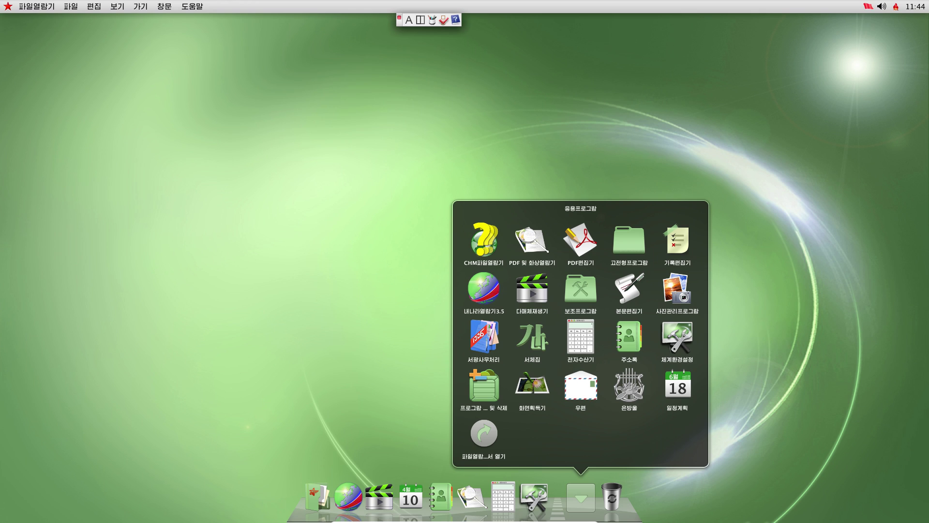
{"action": "left_click", "coordinate": [581, 496]}
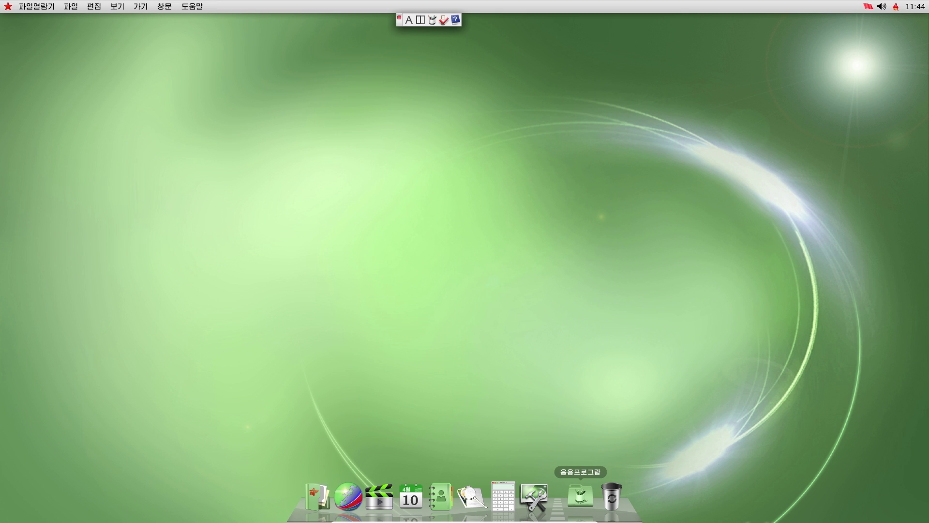
{"action": "left_click", "coordinate": [581, 496]}
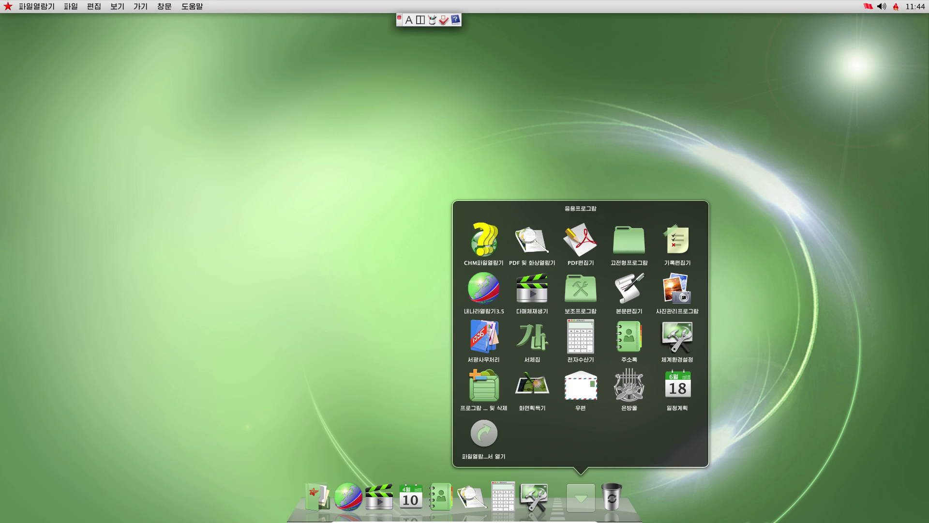
{"action": "left_click", "coordinate": [629, 242]}
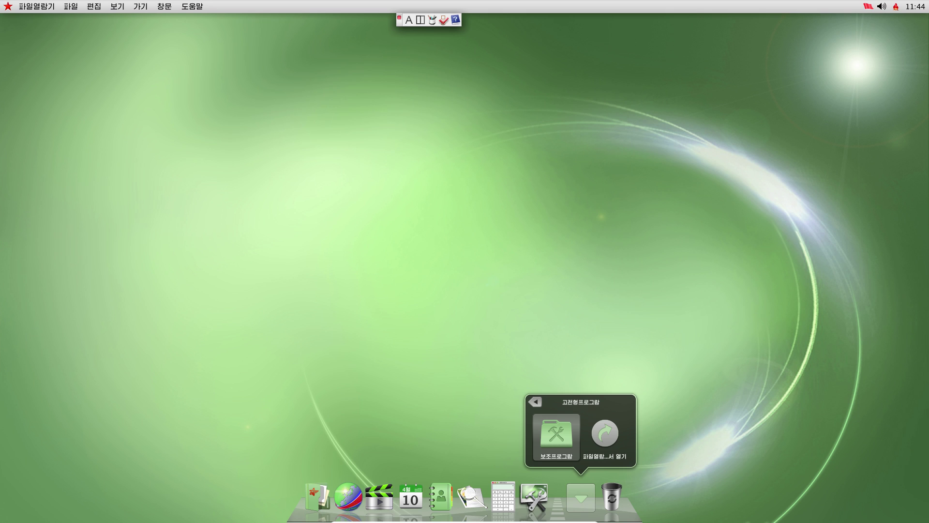
{"action": "left_click", "coordinate": [556, 434]}
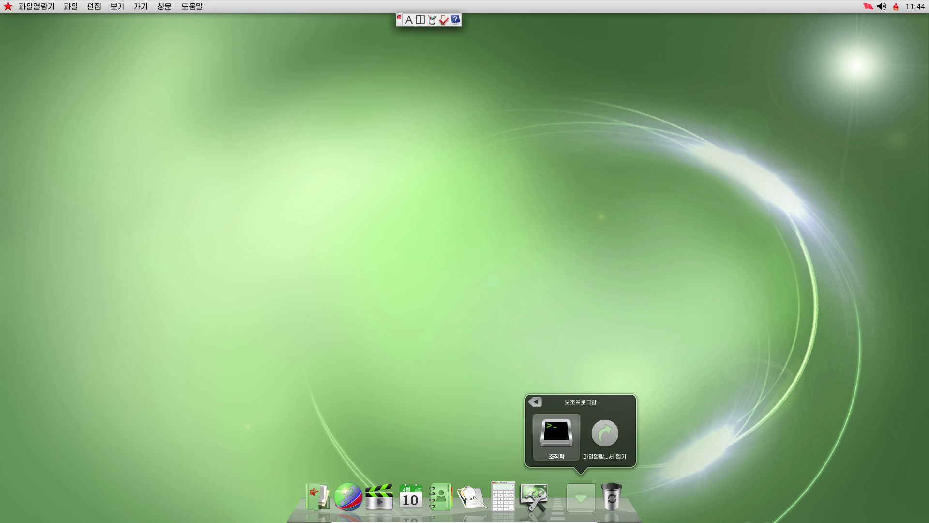
{"action": "left_click", "coordinate": [556, 434]}
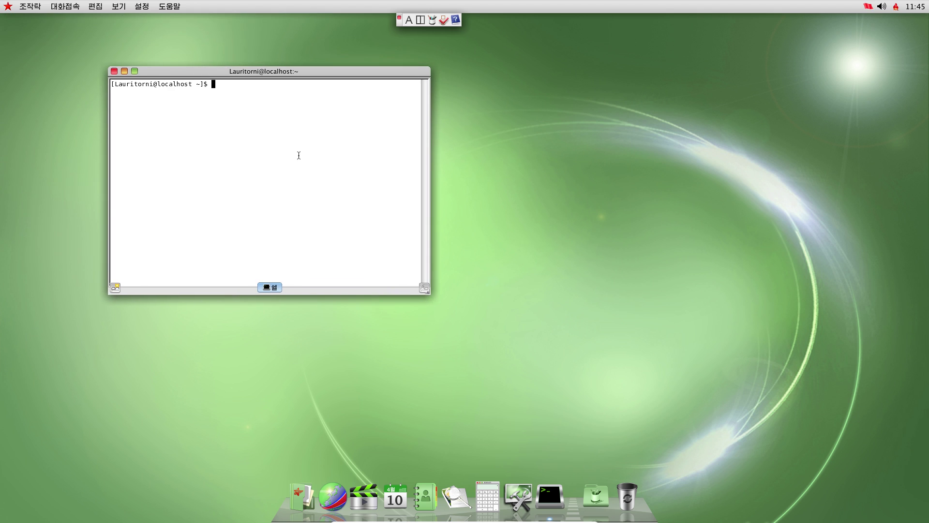
- Run rootsetting in the terminal to open the Root settings window
{"action": "type", "text": "rootsetting"}
{"action": "key", "text": "Return"}
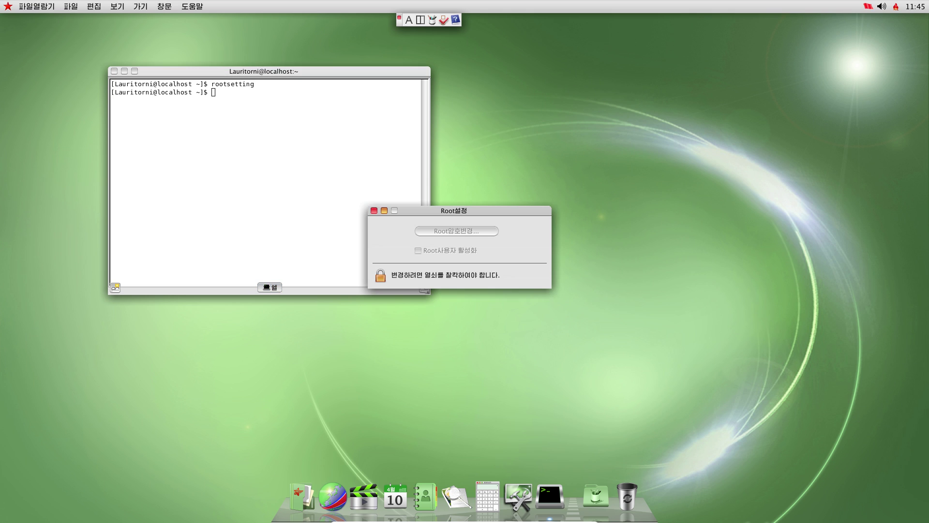
{"action": "left_click_drag", "start_coordinate": [447, 212], "coordinate": [433, 178]}
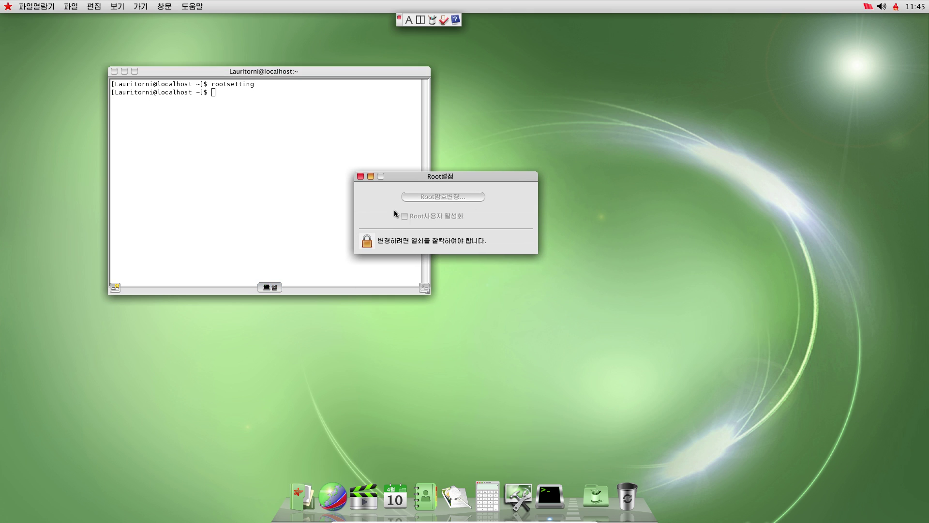
- Unlock Root settings for changes by entering the user's password
{"action": "left_click", "coordinate": [369, 242]}
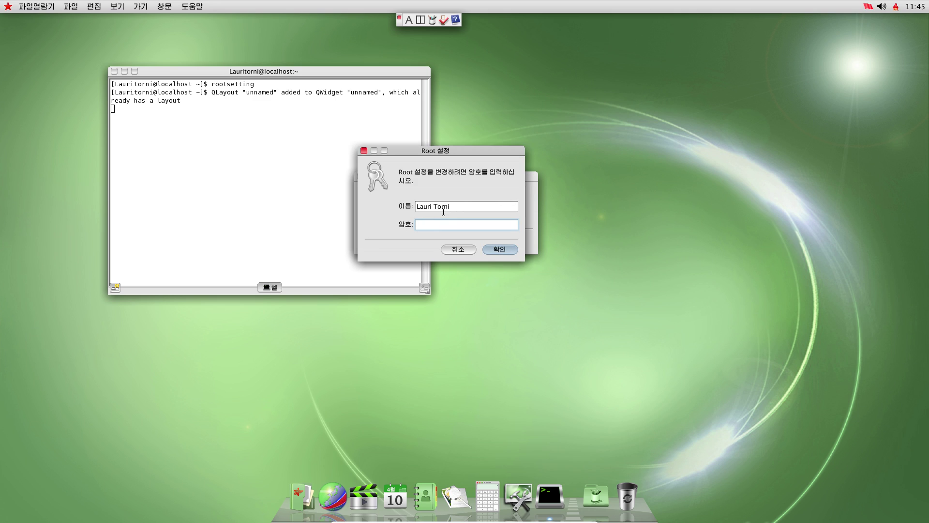
{"action": "left_click_drag", "start_coordinate": [450, 206], "coordinate": [406, 205]}
{"action": "left_click", "coordinate": [418, 206]}
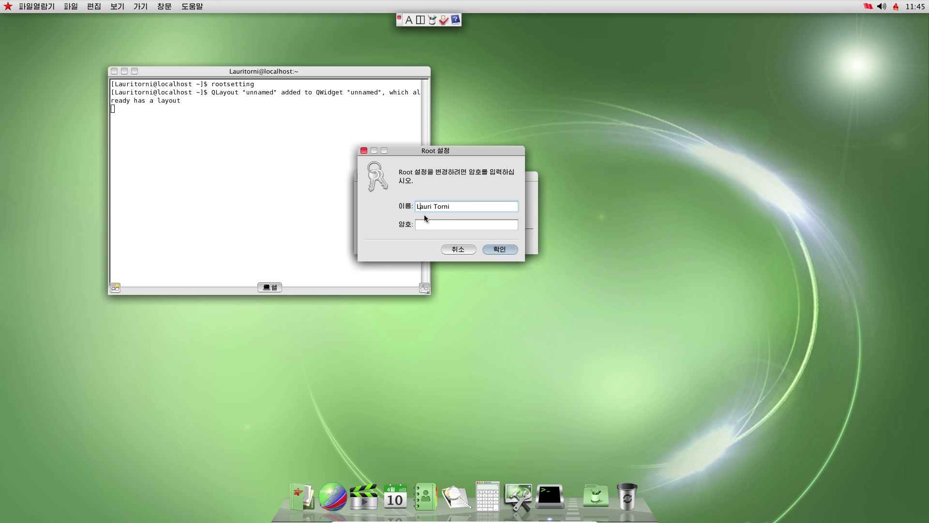
{"action": "left_click", "coordinate": [425, 224]}
{"action": "type", "text": "***********"}
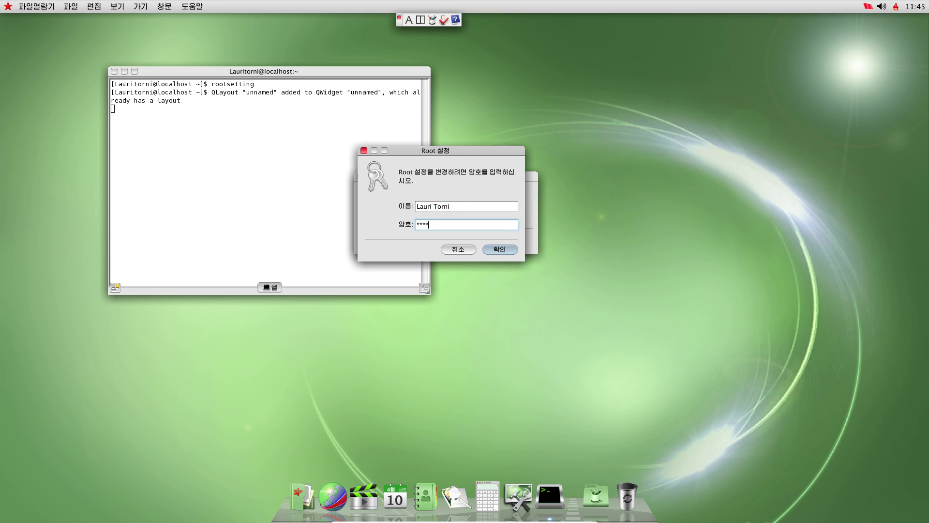
{"action": "key", "text": "Return"}
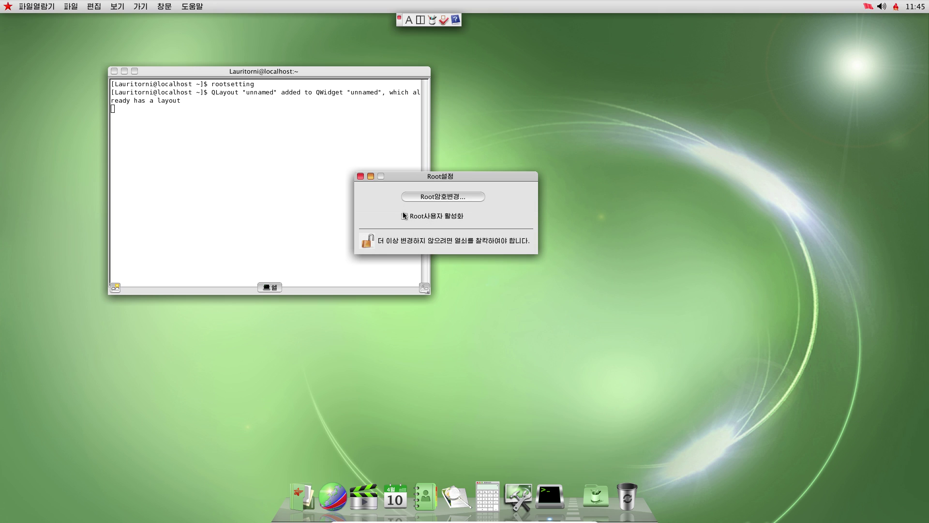
- Set and confirm a new root password with Root암호변경
{"action": "left_click", "coordinate": [428, 196]}
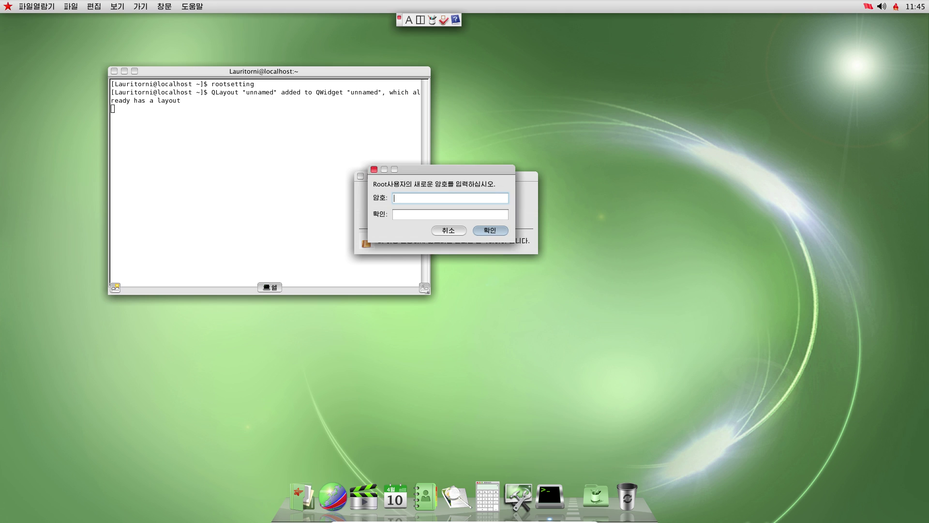
{"action": "type", "text": "************"}
{"action": "key", "text": "Tab"}
{"action": "type", "text": "******"}
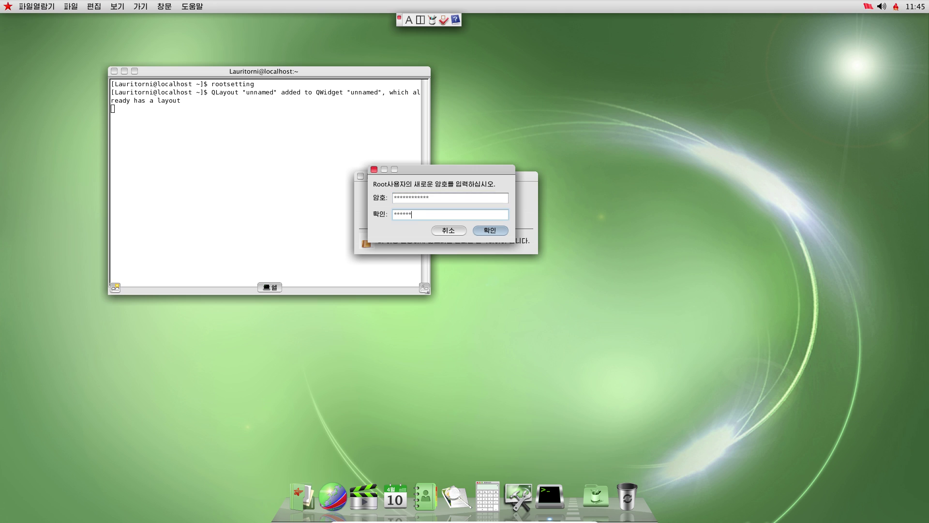
{"action": "type", "text": "******"}
{"action": "left_click", "coordinate": [488, 231]}
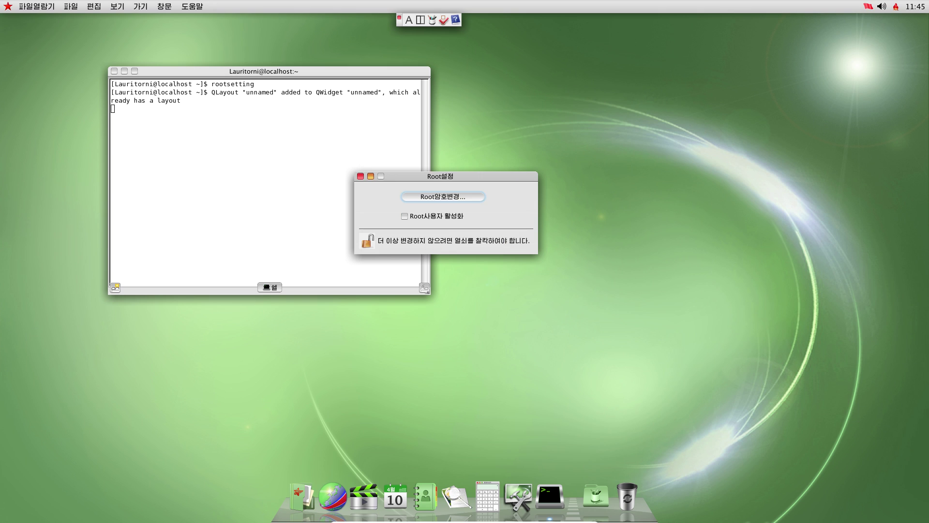
- Enable the root user (Root사용자 활성화), set its password again, and close Root settings
{"action": "left_click", "coordinate": [405, 215]}
{"action": "left_click", "coordinate": [430, 197]}
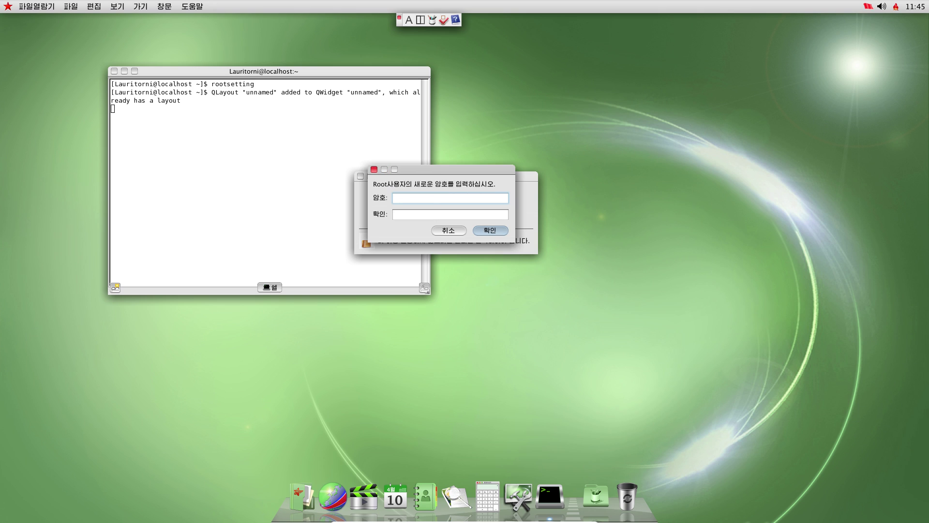
{"action": "type", "text": "************"}
{"action": "key", "text": "Tab"}
{"action": "type", "text": "************"}
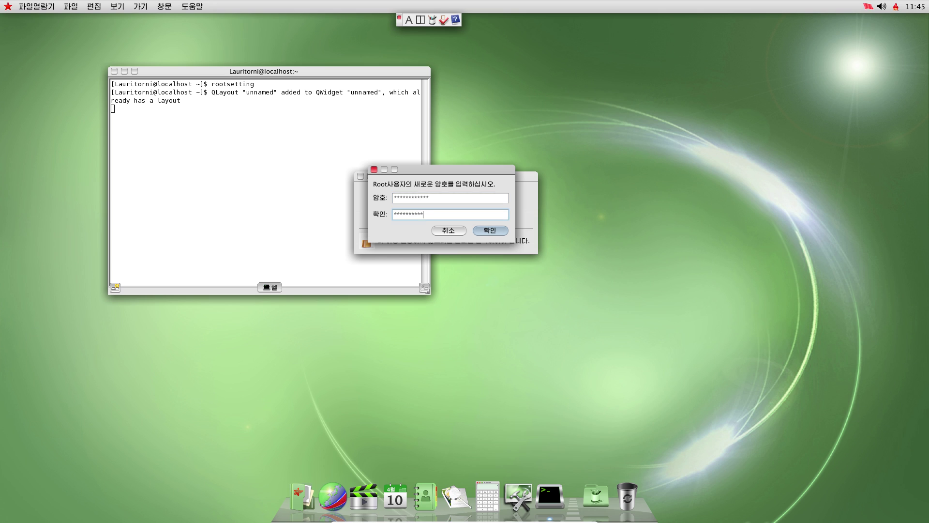
{"action": "left_click", "coordinate": [489, 229]}
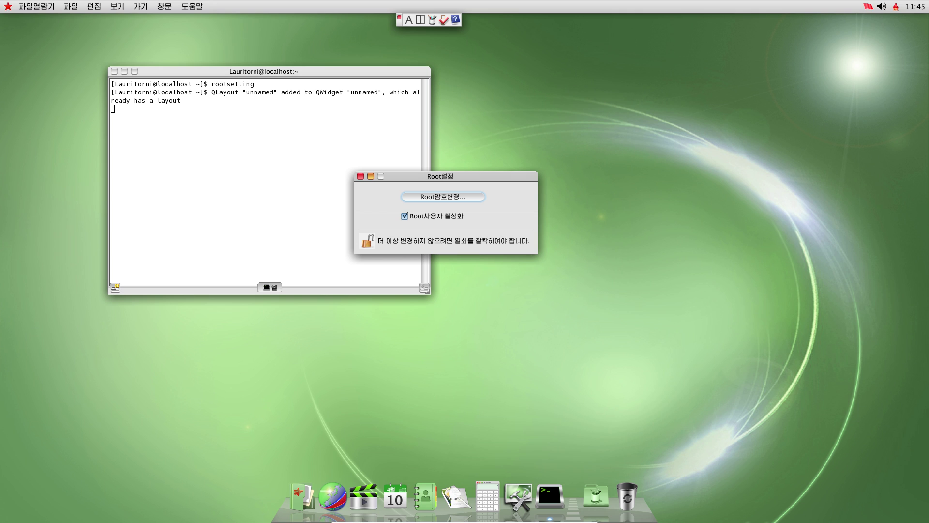
{"action": "left_click", "coordinate": [359, 176]}
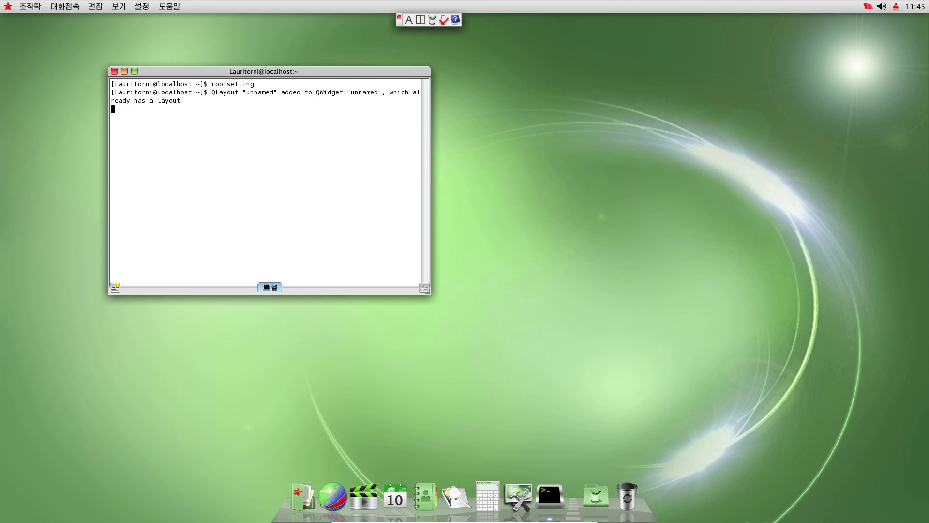
{"action": "key", "text": "Return"}
- Switch to root with su and run sed replacing ko_KP with en_US in /etc/sysconfig/i18n and /usr/share/config/kdeglobals
{"action": "type", "text": "su"}
{"action": "key", "text": "Return"}
{"action": "key", "text": "Return"}
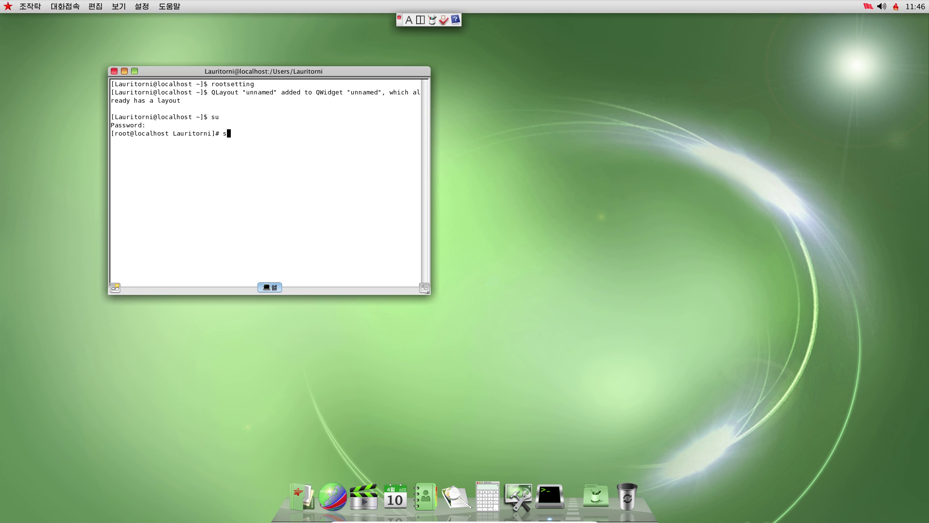
{"action": "type", "text": "sed -i 's/ko_KP/en_US/g' /etc/sysconfig/il"}
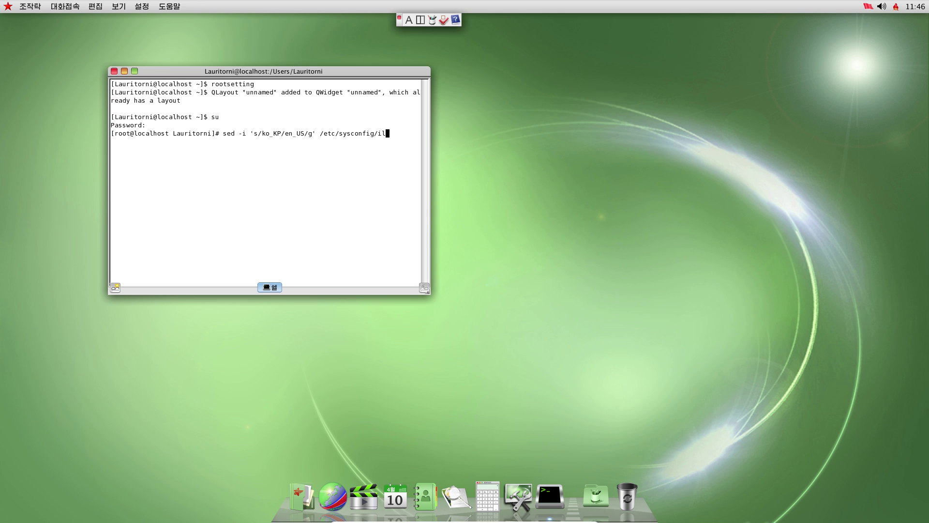
{"action": "type", "text": "8"}
{"action": "key", "text": "BackSpace"}
{"action": "key", "text": "BackSpace"}
{"action": "type", "text": "18n /usr/share/config/kdeglobals"}
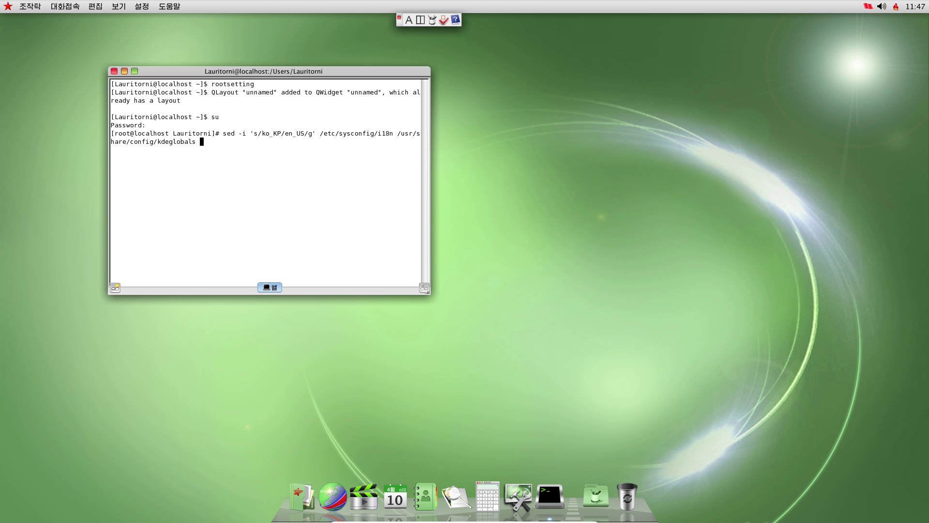
{"action": "key", "text": "Return"}
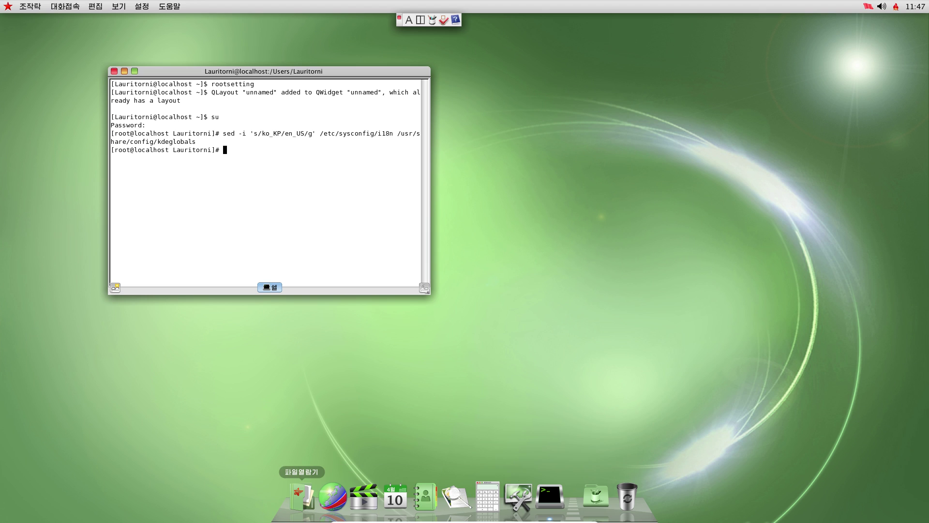
- Check the Network pane in System Preferences (Ethernet connected, IP 10.0.2.15), then close it
{"action": "left_click", "coordinate": [518, 496]}
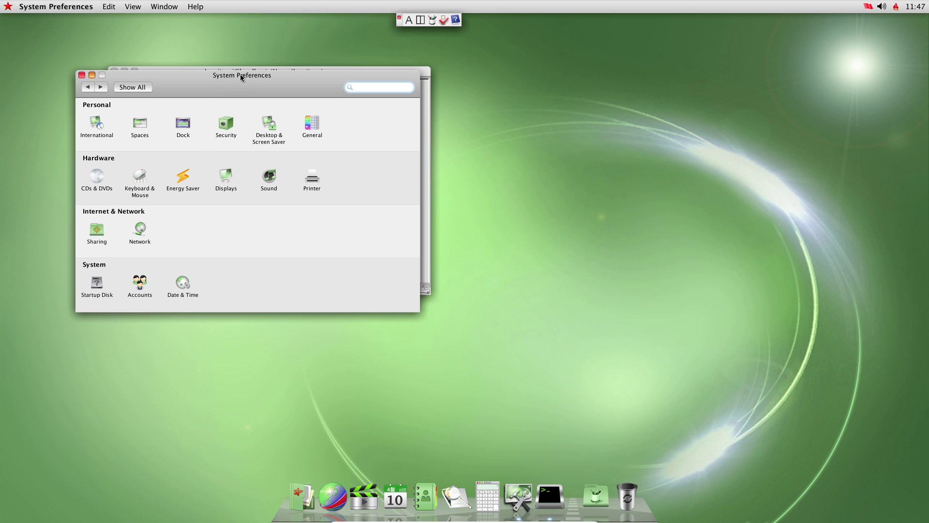
{"action": "left_click_drag", "start_coordinate": [241, 77], "coordinate": [606, 107]}
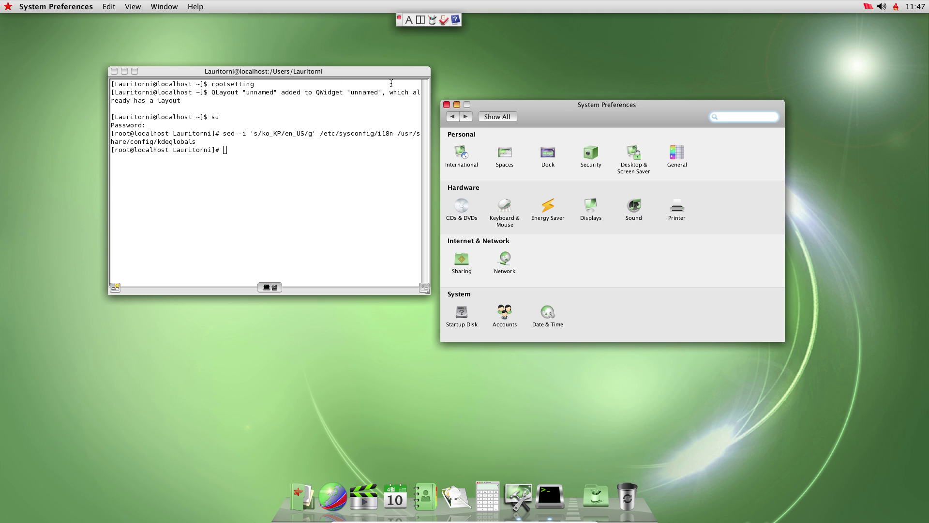
{"action": "left_click_drag", "start_coordinate": [640, 107], "coordinate": [421, 98]}
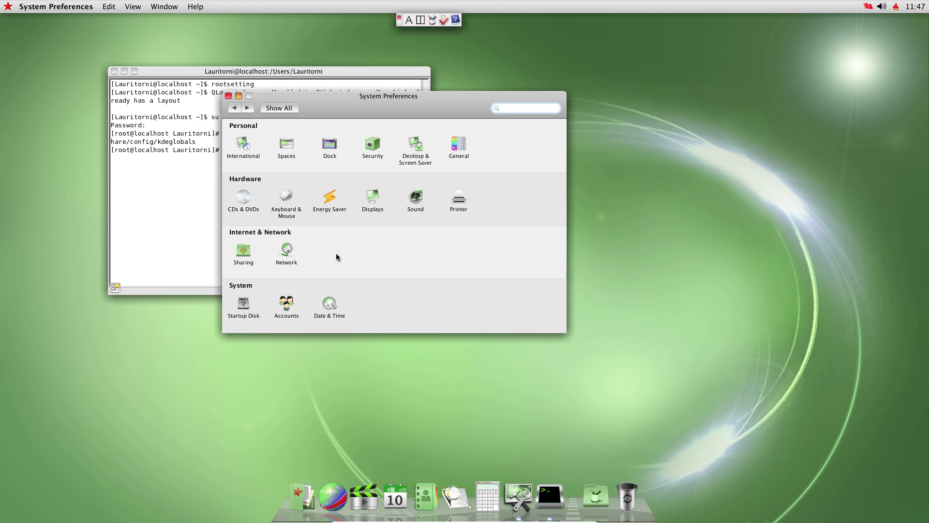
{"action": "left_click", "coordinate": [287, 251]}
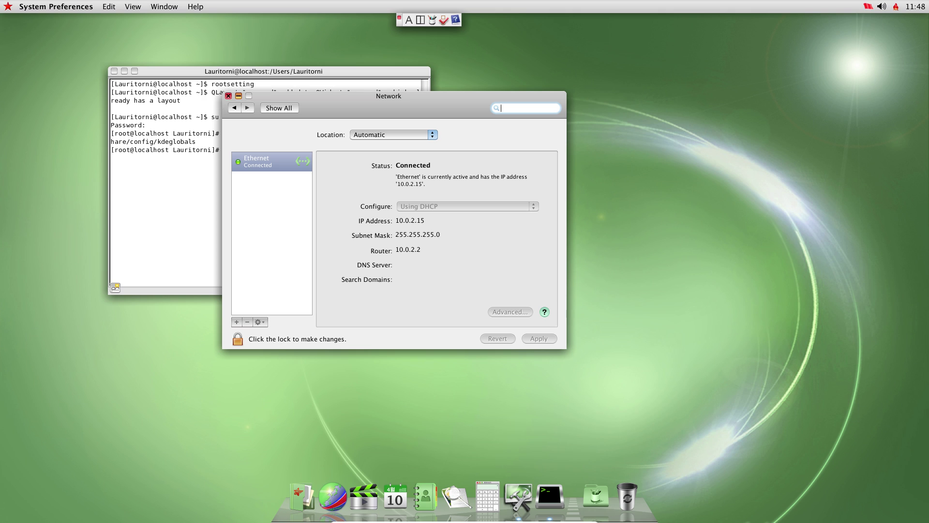
{"action": "left_click", "coordinate": [228, 96]}
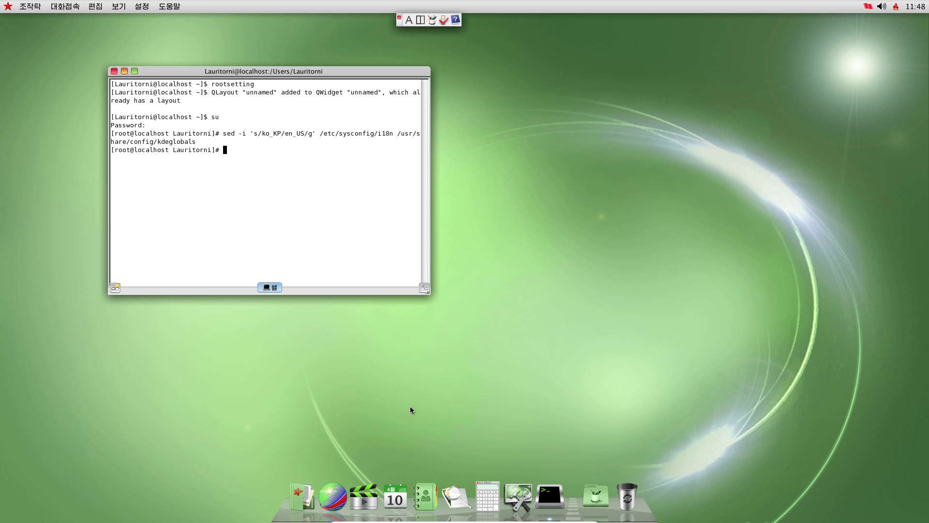
- Launch Naenara, accept it as the default browser, and load google.com
{"action": "left_click", "coordinate": [333, 496]}
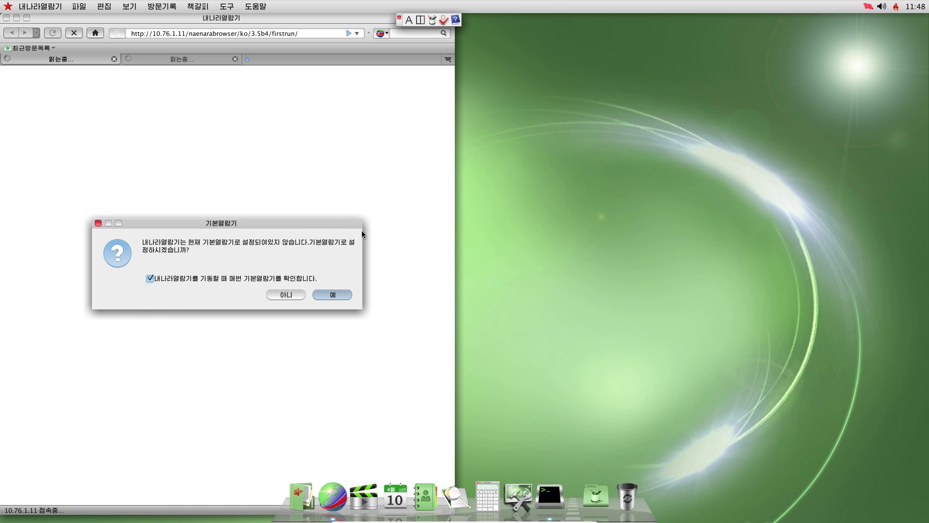
{"action": "left_click", "coordinate": [333, 295]}
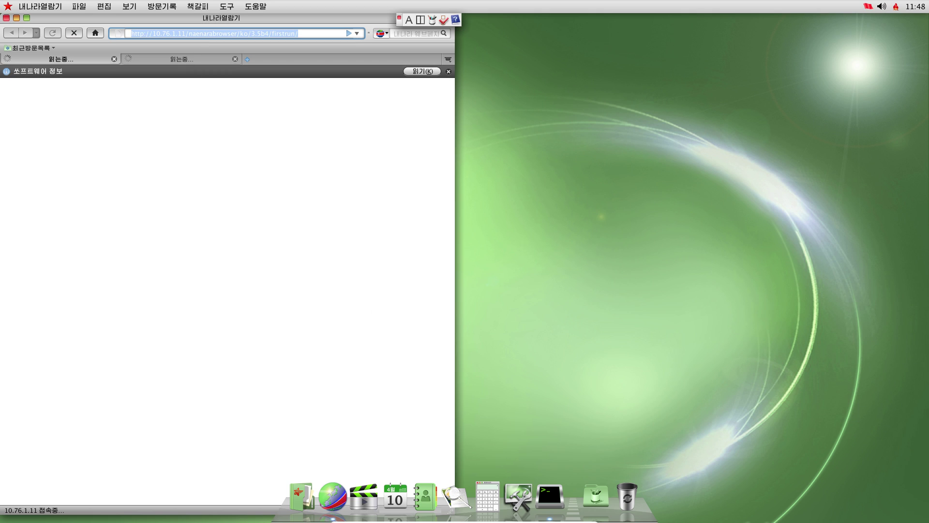
{"action": "type", "text": "google.com"}
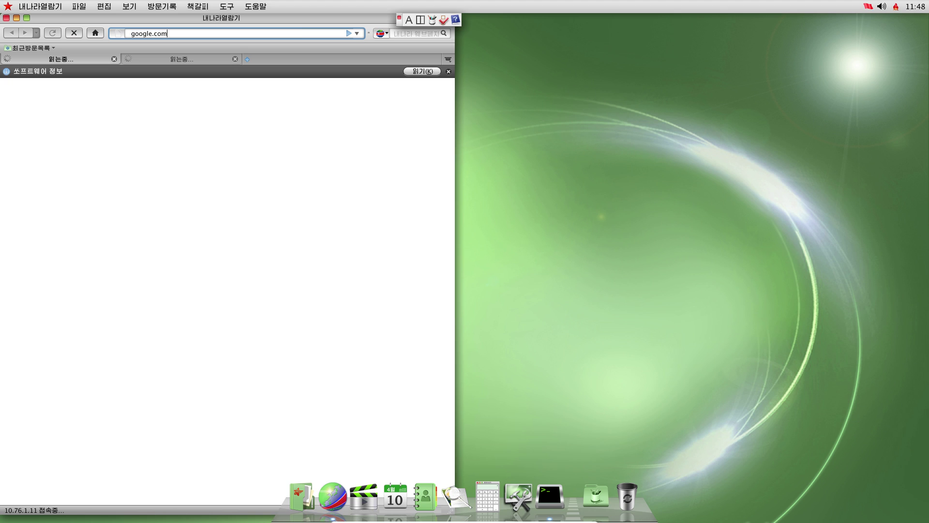
{"action": "key", "text": "Return"}
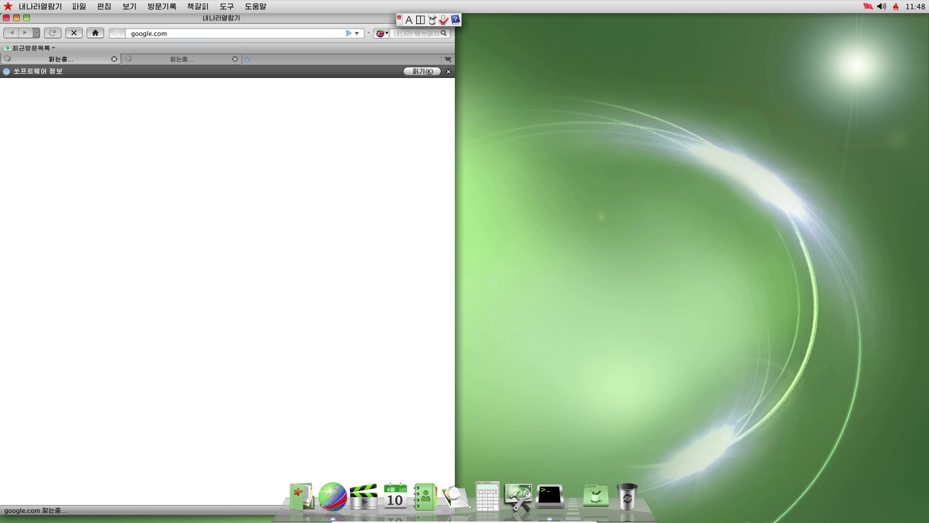
- Load gnu.org, then return to the google.com tab; both pages stay blank
{"action": "key", "text": "ctrl+l"}
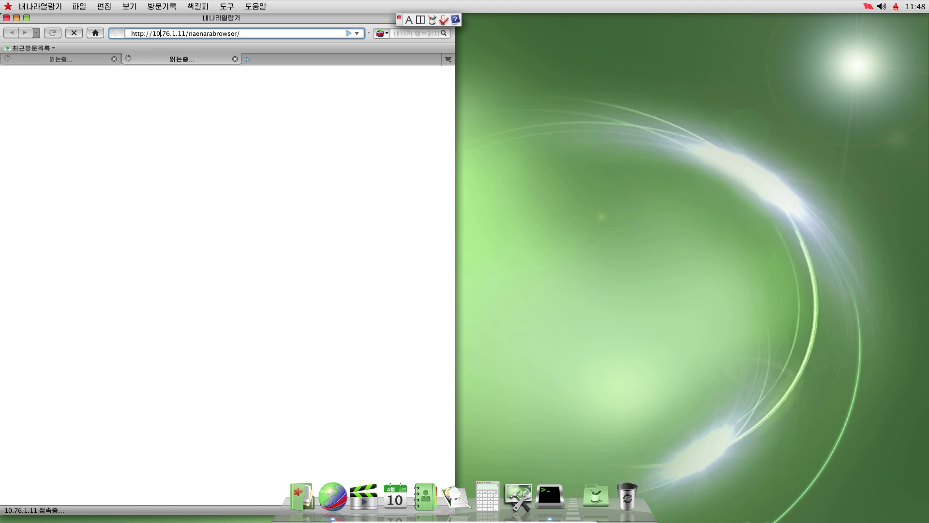
{"action": "type", "text": "gnu.org"}
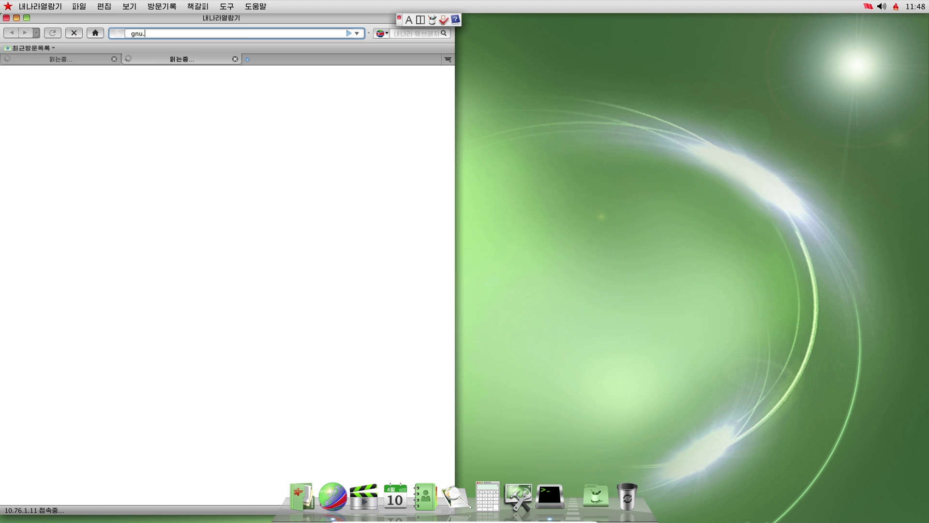
{"action": "key", "text": "Return"}
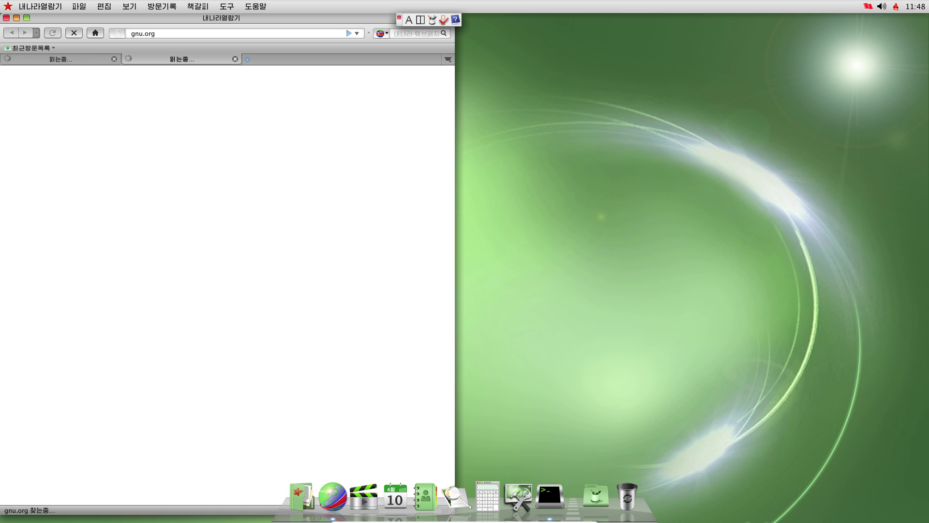
{"action": "key", "text": "ctrl+Page_Up"}
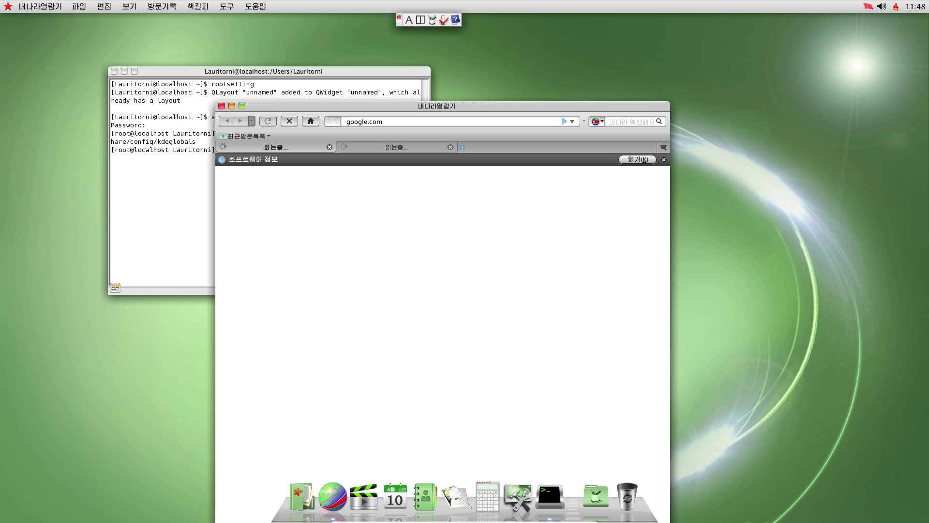
{"action": "left_click_drag", "start_coordinate": [299, 107], "coordinate": [179, 58]}
- Quit the browser, then delete /etc/sysconfig/iptables and run service iptables restart as root
{"action": "left_click", "coordinate": [100, 57]}
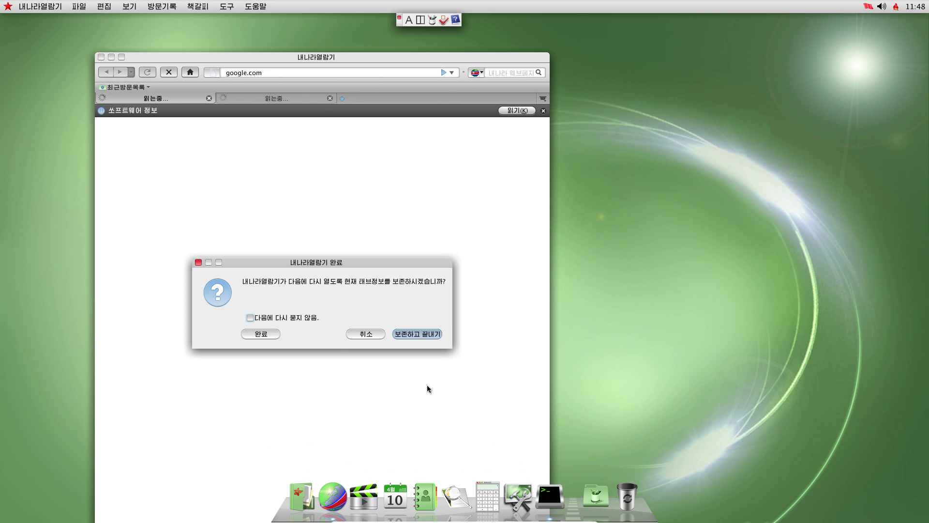
{"action": "key", "text": "Return"}
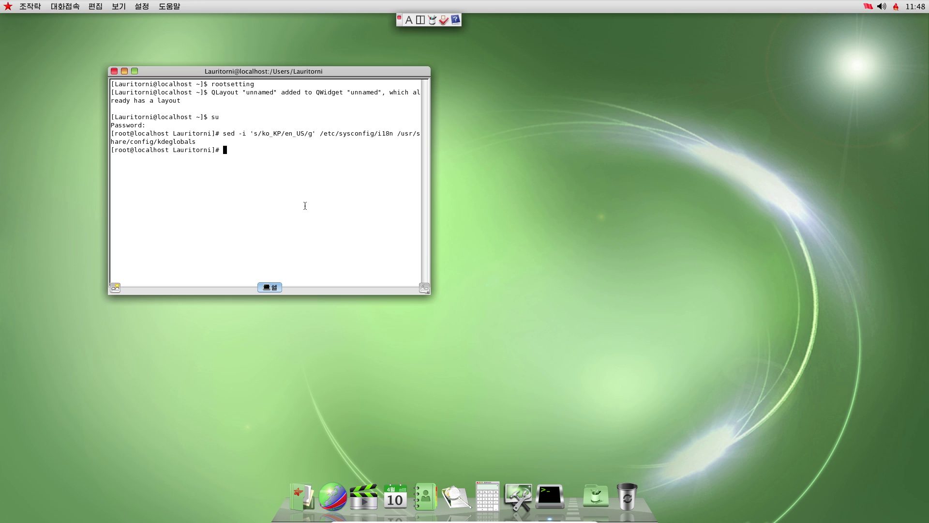
{"action": "type", "text": "rm /etc/sysconfig/iptables"}
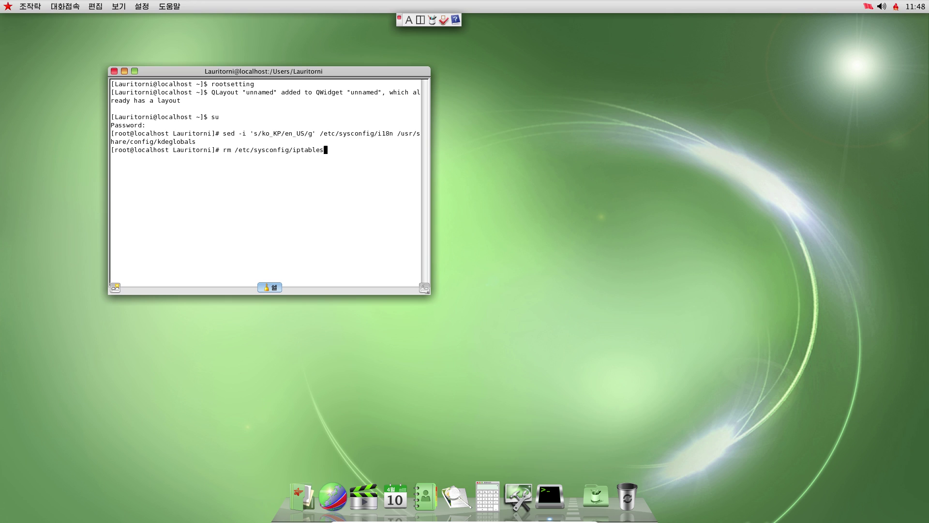
{"action": "key", "text": "Return"}
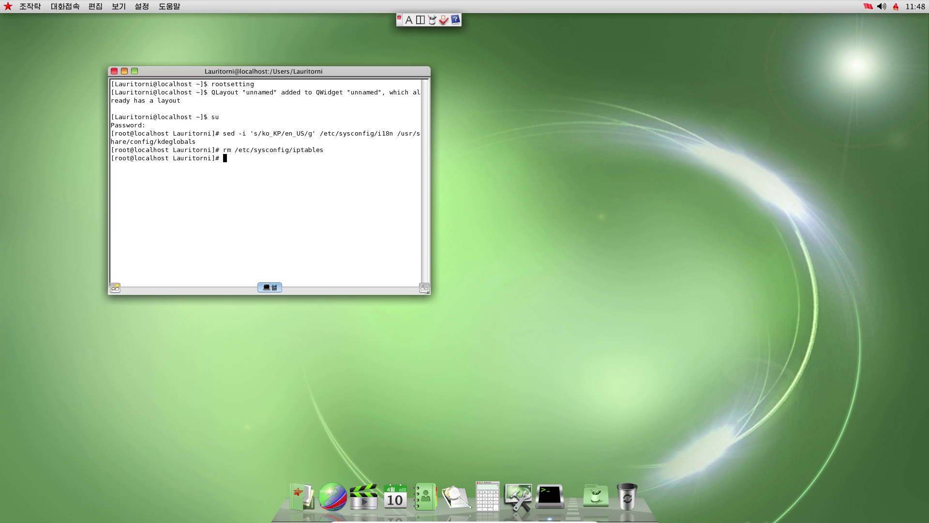
{"action": "type", "text": "service iptables restart"}
{"action": "key", "text": "Return"}
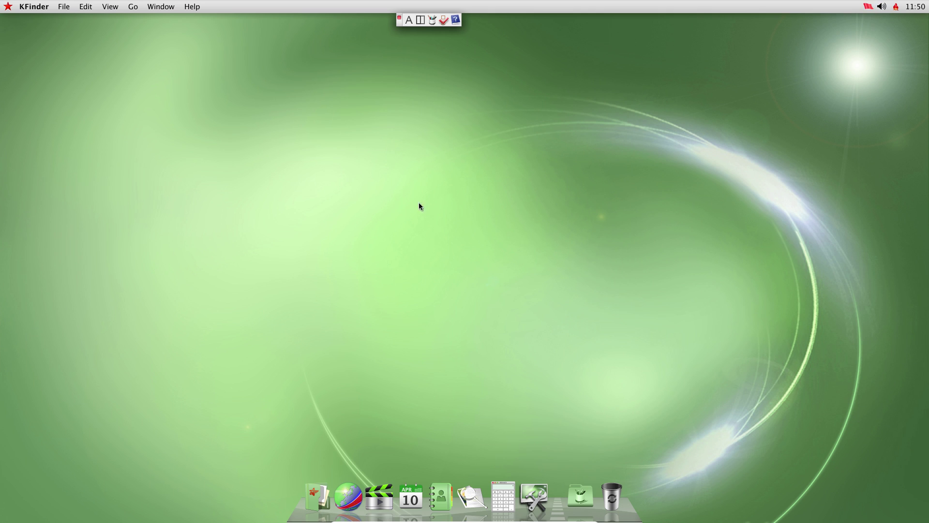
- Open Naenara's add-ons manager from 도구 > 부가기능, dismissing the security error
{"action": "left_click", "coordinate": [348, 495]}
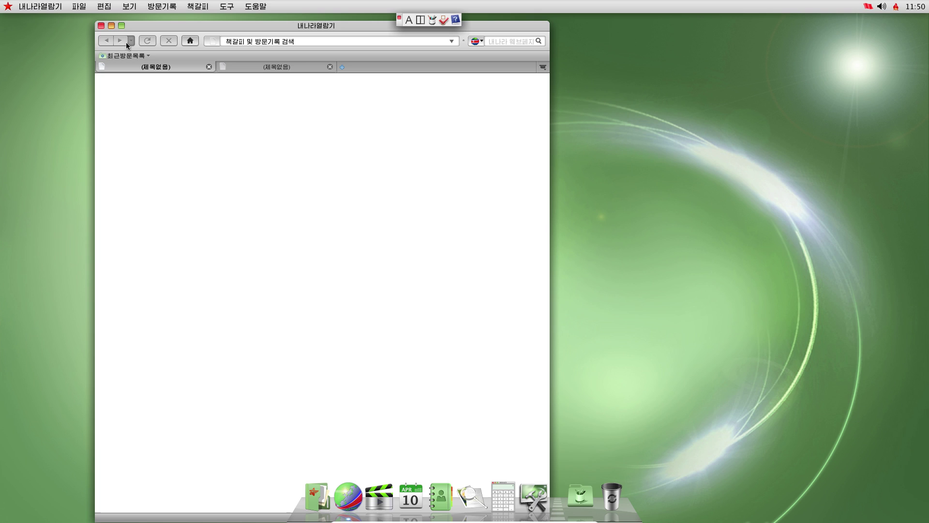
{"action": "left_click", "coordinate": [224, 9]}
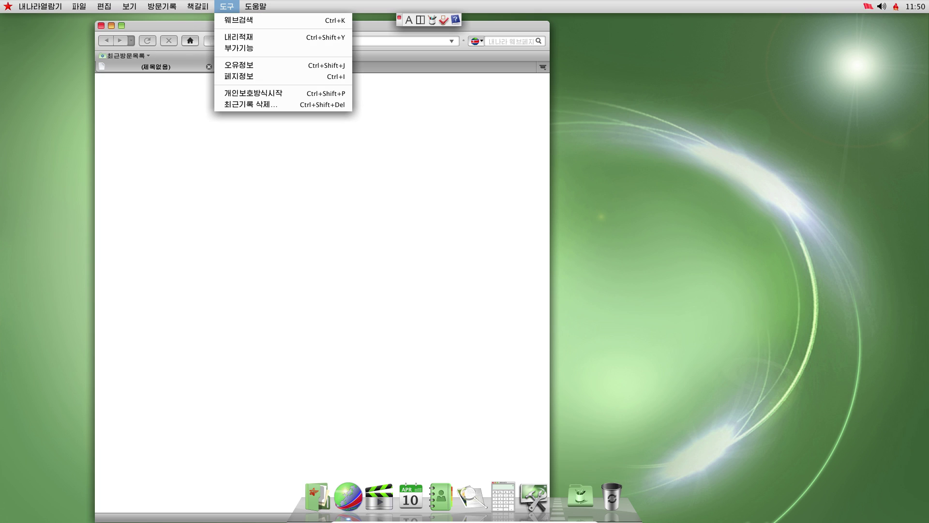
{"action": "left_click", "coordinate": [238, 49]}
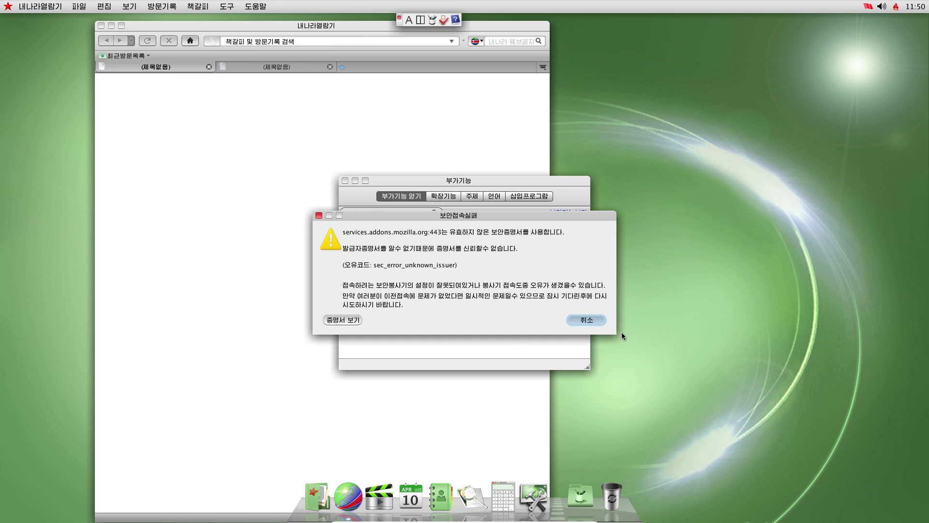
{"action": "key", "text": "Return"}
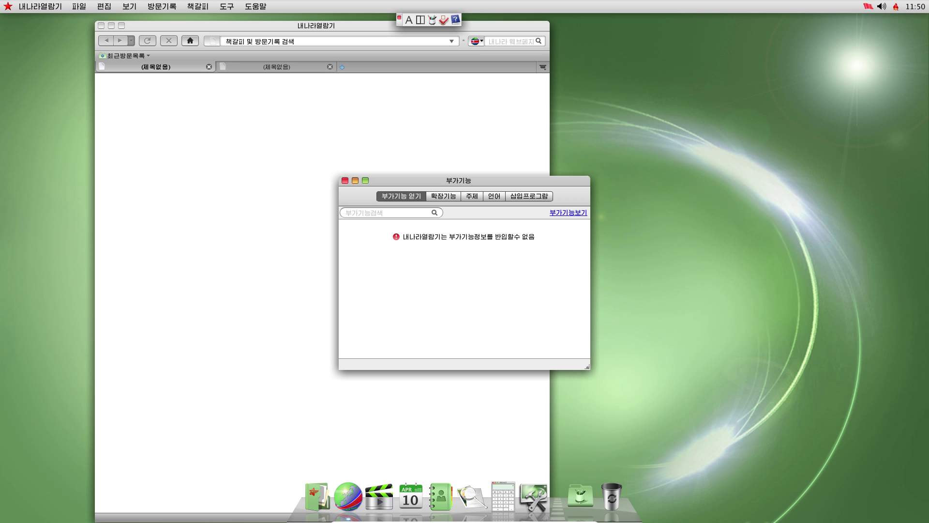
- Disable the ko-KP language pack under 언어 and restart the browser
{"action": "left_click", "coordinate": [495, 197]}
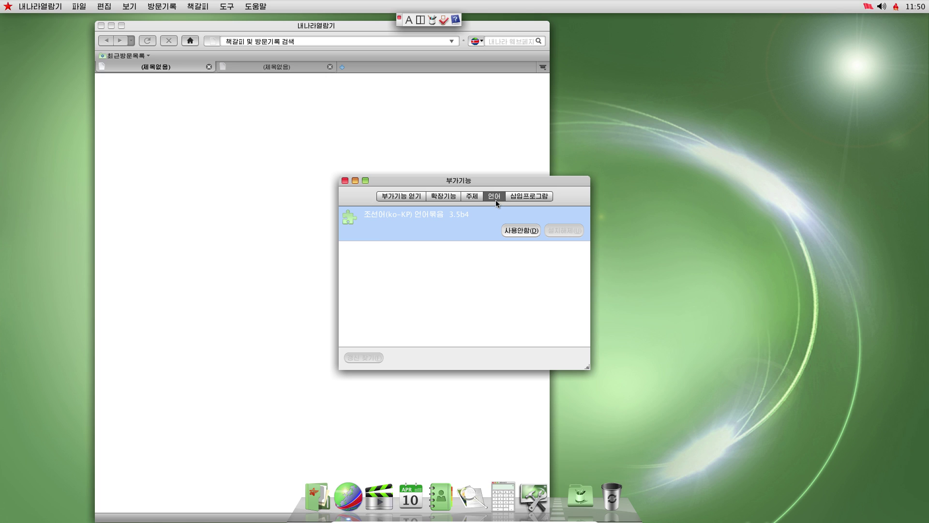
{"action": "left_click", "coordinate": [521, 230]}
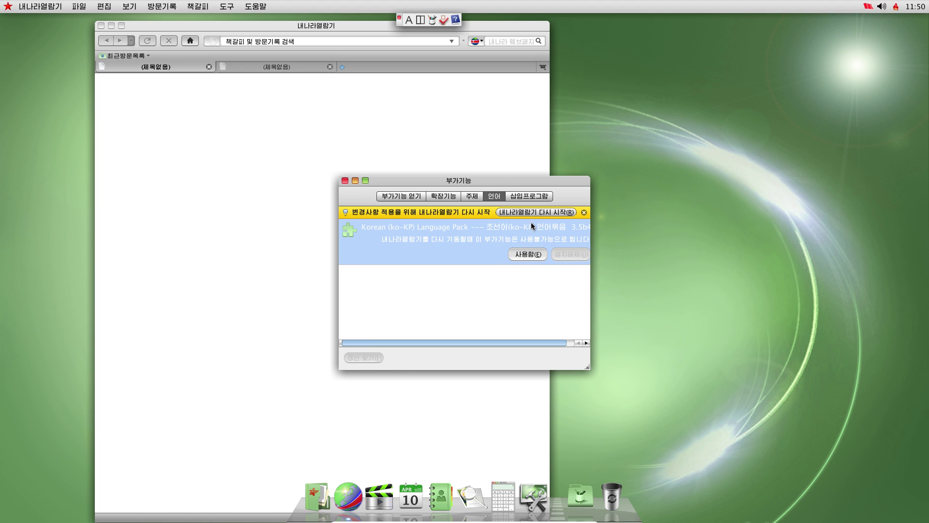
{"action": "left_click", "coordinate": [530, 211]}
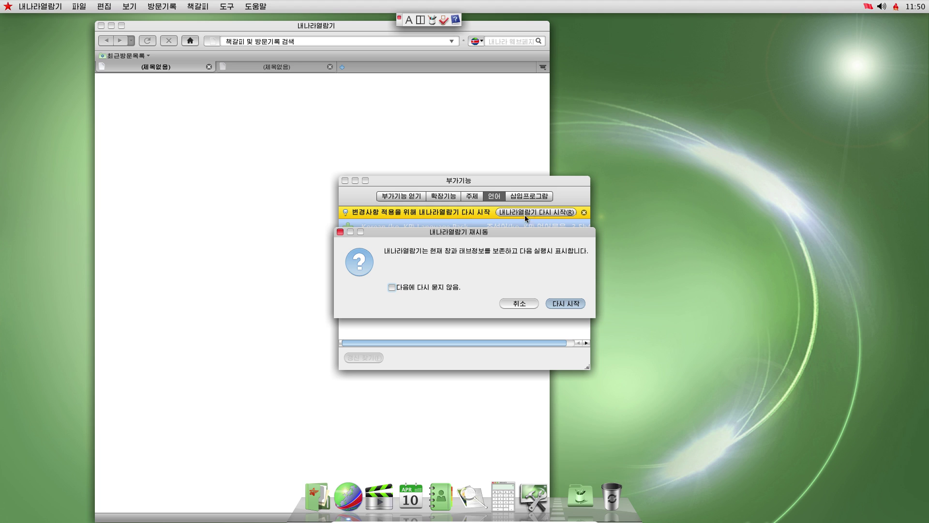
{"action": "left_click", "coordinate": [562, 303]}
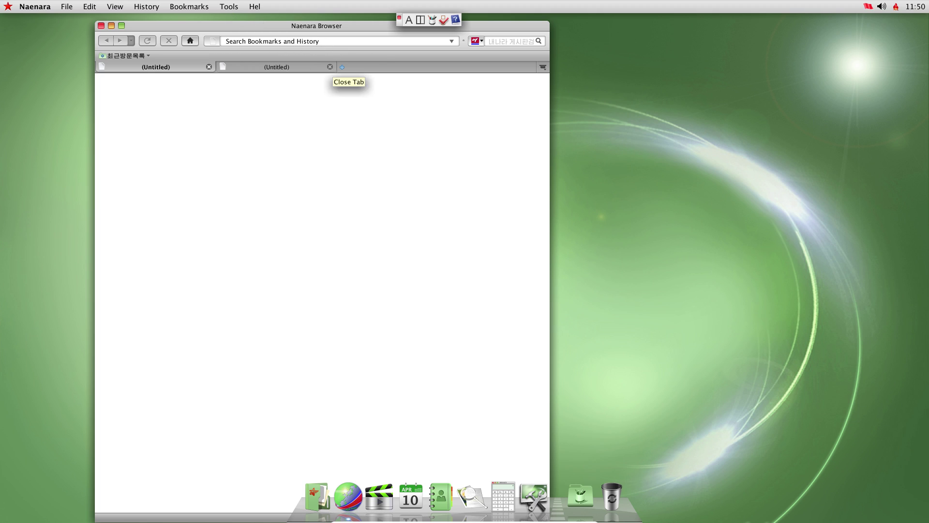
- Close the extra untitled tab, load httpforever.com, and maximize the browser window
{"action": "left_click", "coordinate": [330, 67]}
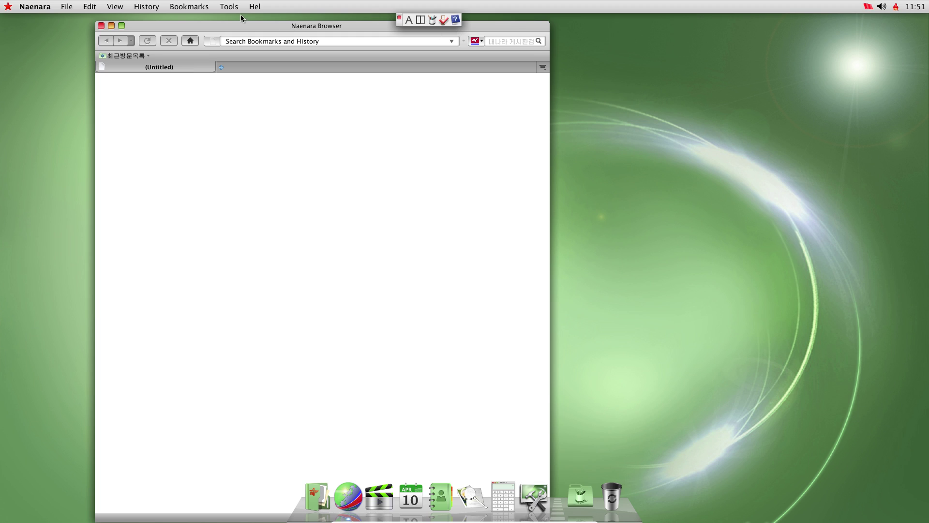
{"action": "left_click", "coordinate": [250, 43]}
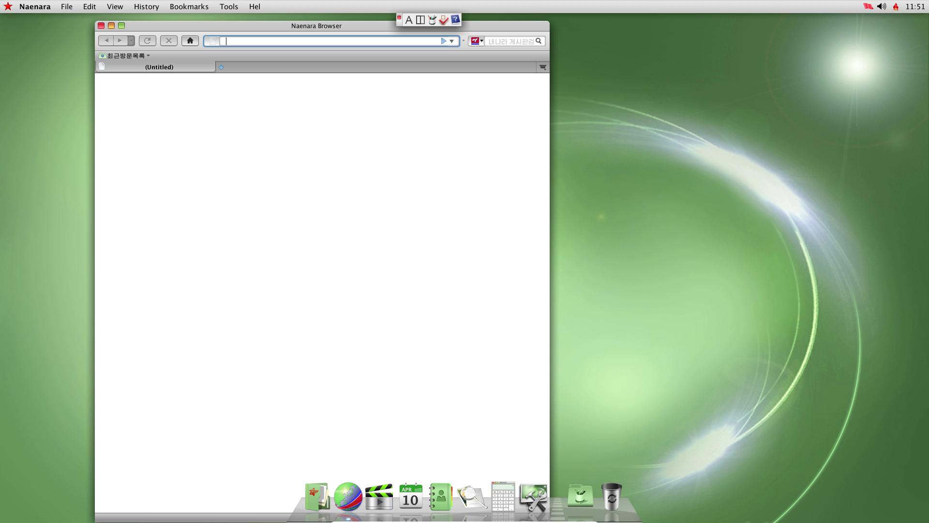
{"action": "type", "text": "httpforever.com"}
{"action": "key", "text": "Return"}
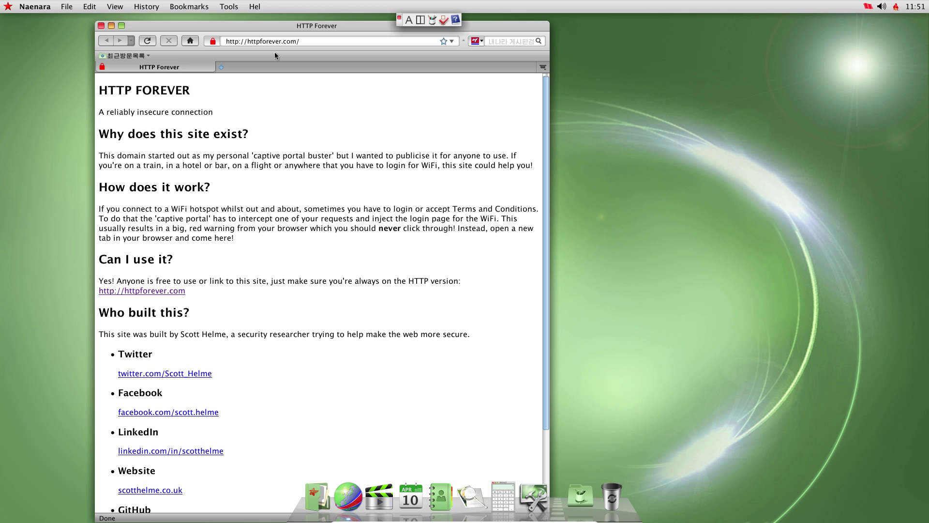
{"action": "scroll", "coordinate": [266, 203], "scroll_direction": "down", "scroll_amount": 3}
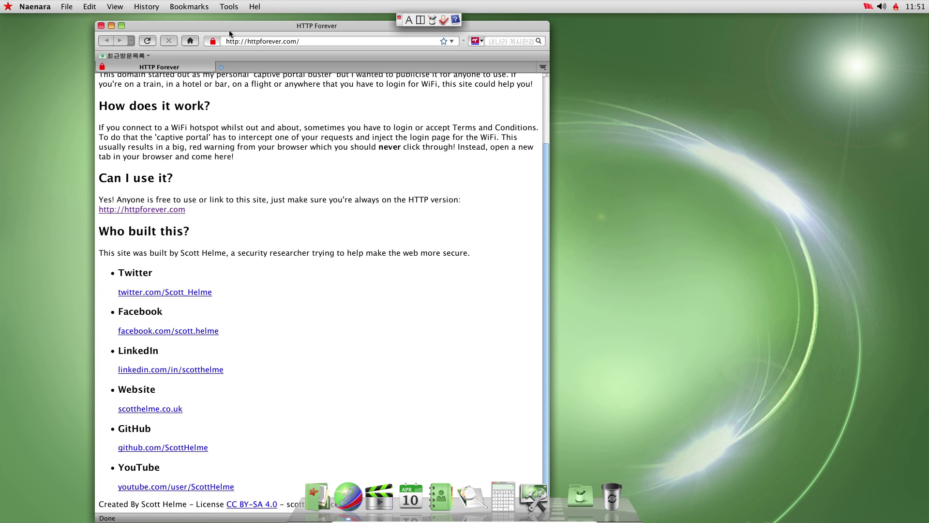
{"action": "left_click", "coordinate": [121, 25]}
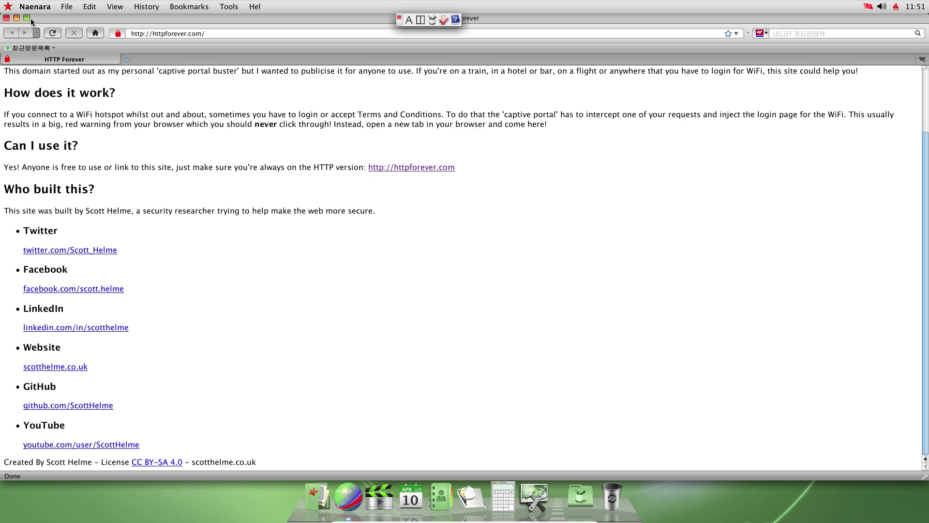
- Try duckduckgo.com, then load google.com and restore the window to its smaller size
{"action": "left_click", "coordinate": [168, 34]}
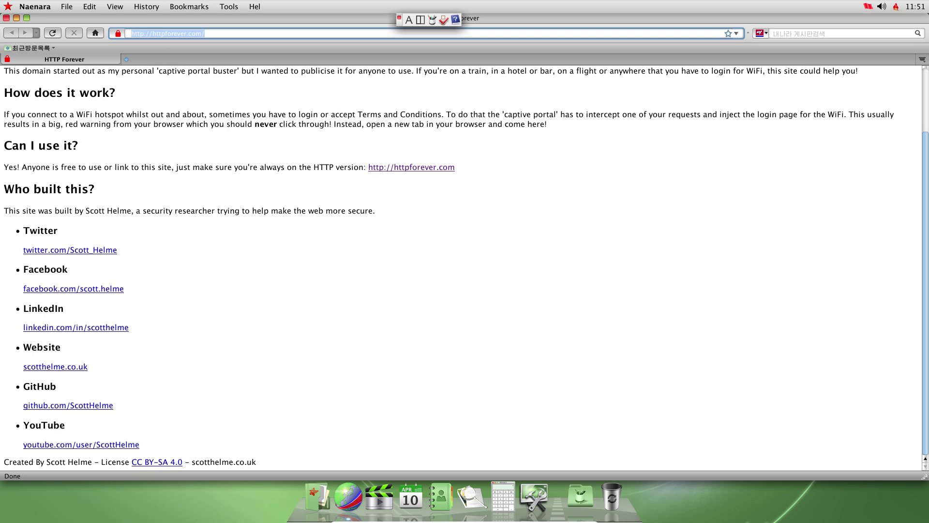
{"action": "type", "text": "duckduckgo.com"}
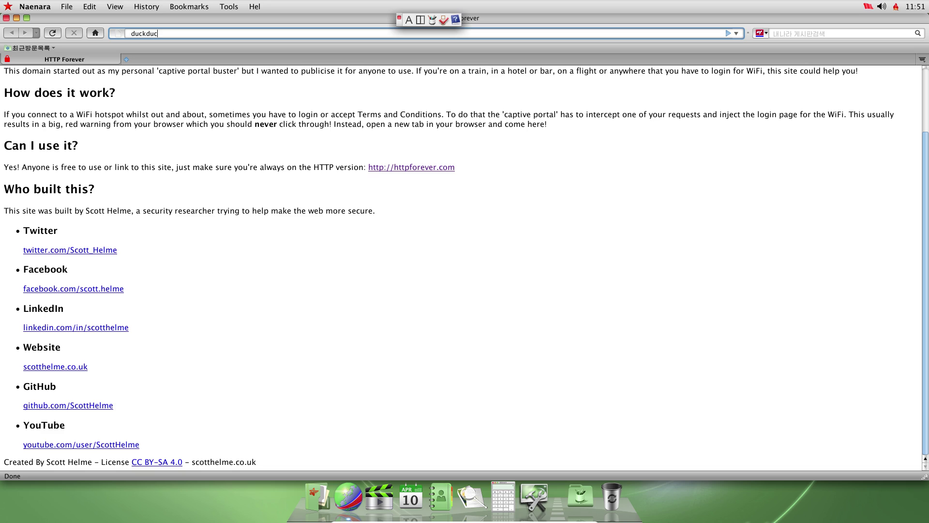
{"action": "key", "text": "Return"}
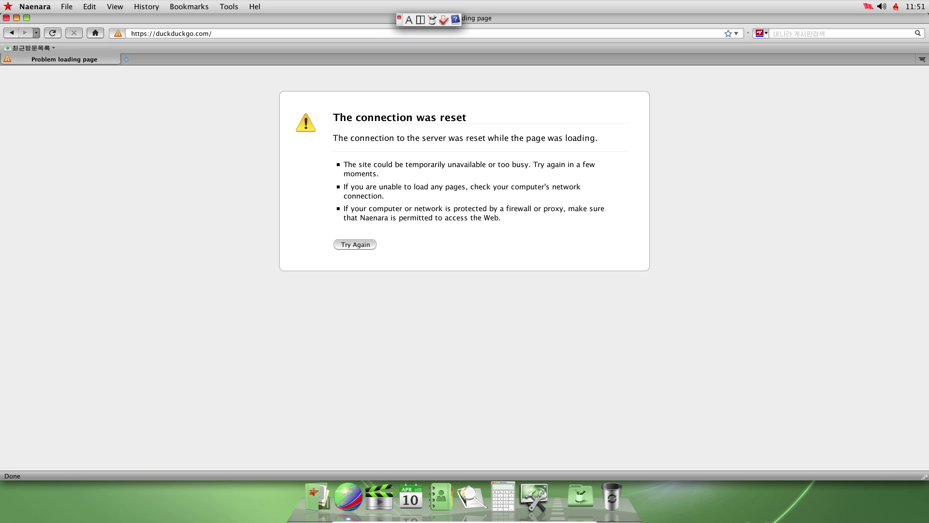
{"action": "left_click", "coordinate": [189, 33]}
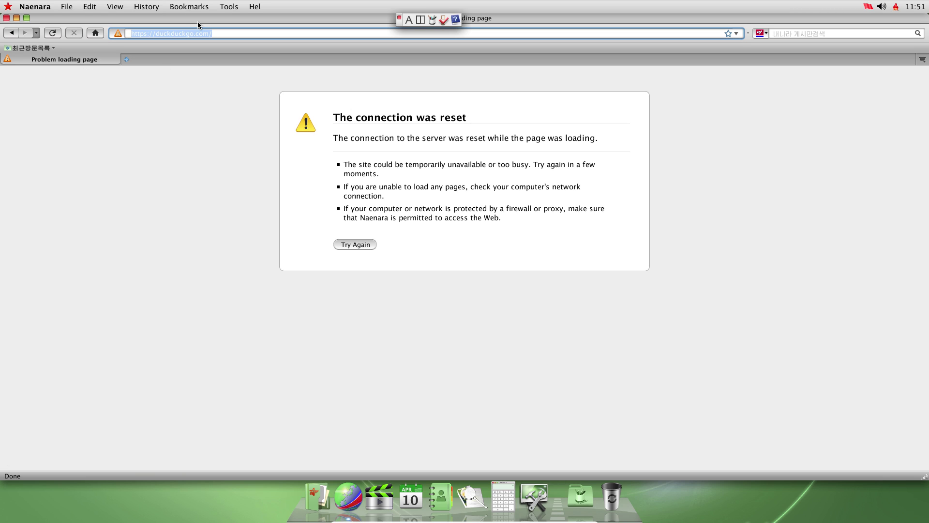
{"action": "type", "text": "goo"}
{"action": "key", "text": "BackSpace"}
{"action": "key", "text": "BackSpace"}
{"action": "type", "text": "o"}
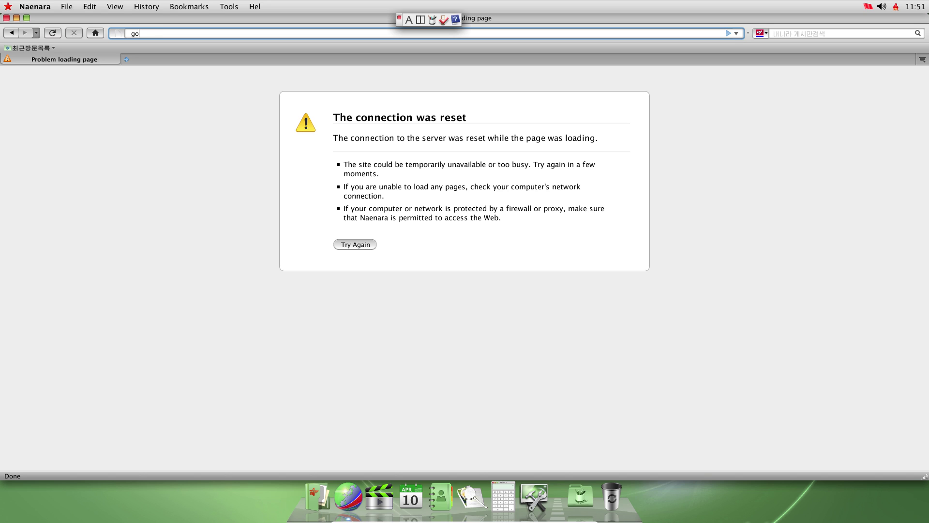
{"action": "type", "text": "ogle.com"}
{"action": "key", "text": "Return"}
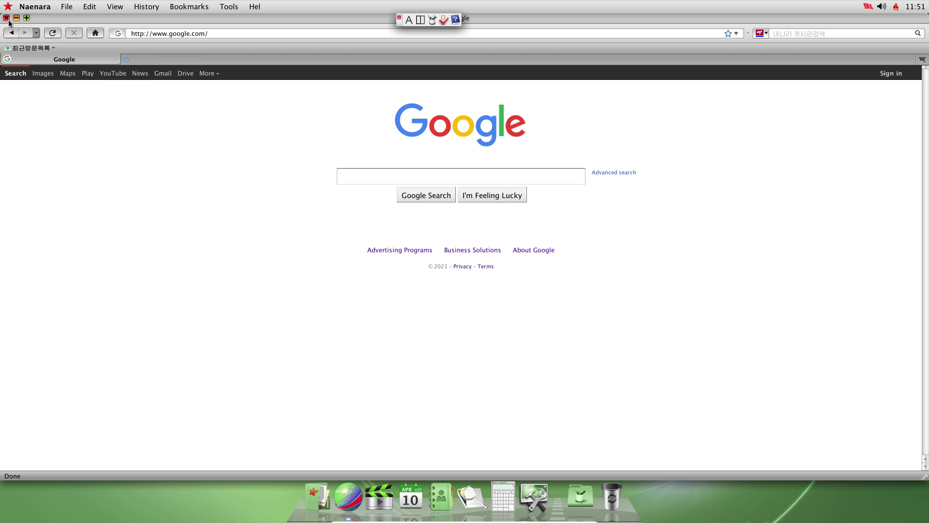
{"action": "left_click", "coordinate": [26, 18]}
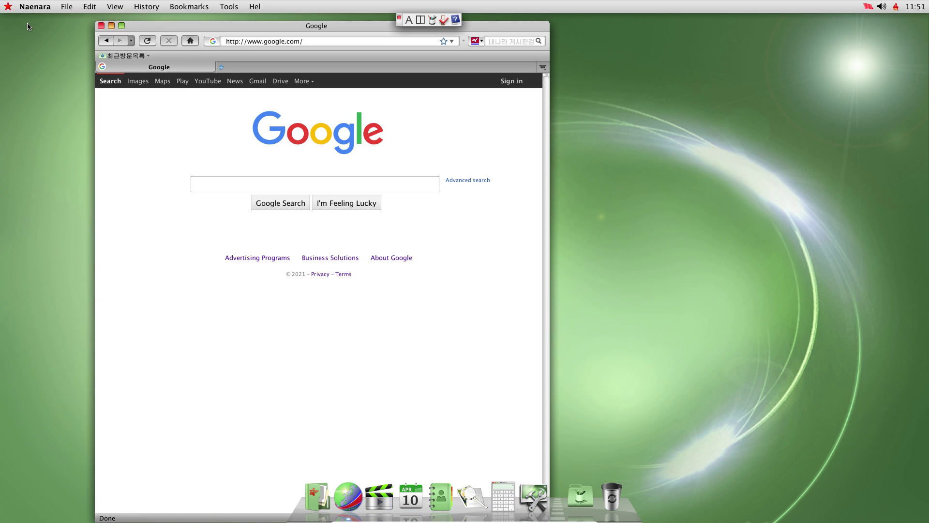
- Move focus from the Red Star VM to the host desktop
{"action": "left_click", "coordinate": [686, 137]}
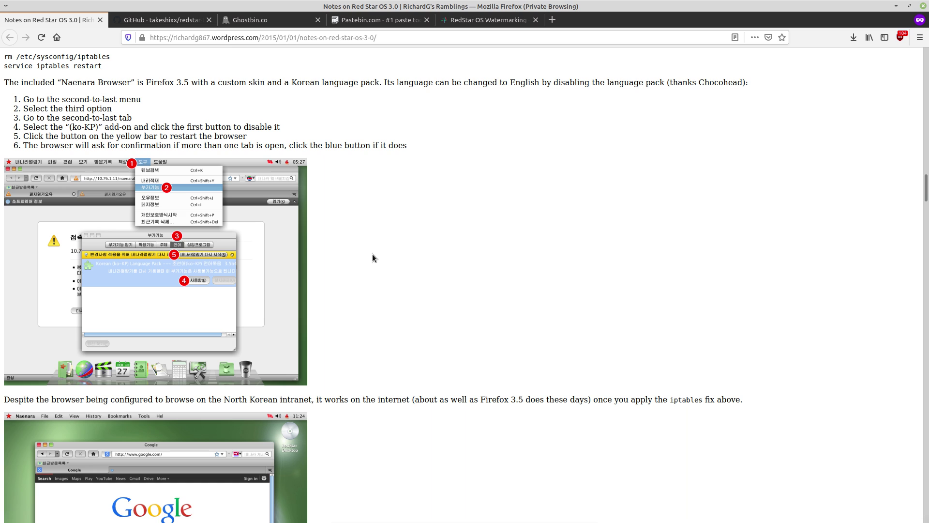
- Switch to the redstar-tools GitHub page and read through its README
{"action": "left_click", "coordinate": [149, 18]}
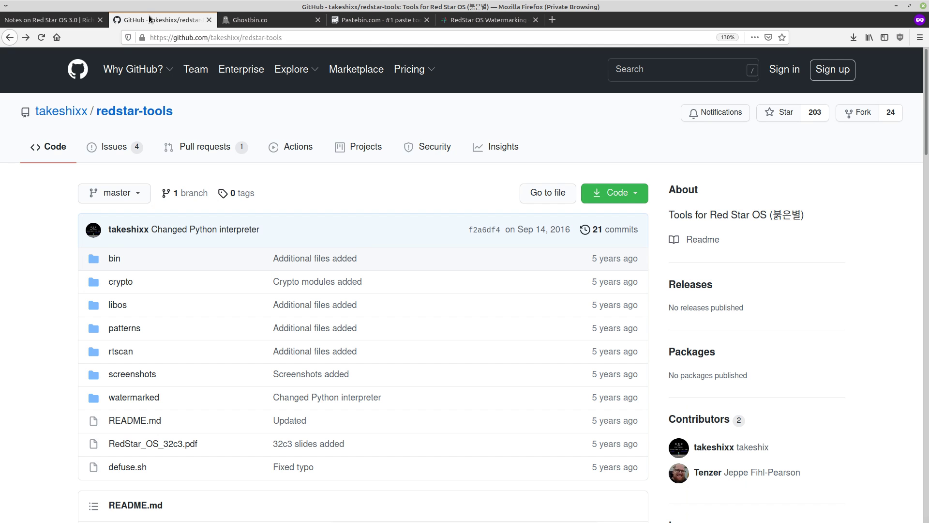
{"action": "scroll", "coordinate": [250, 118], "scroll_direction": "down", "scroll_amount": 5}
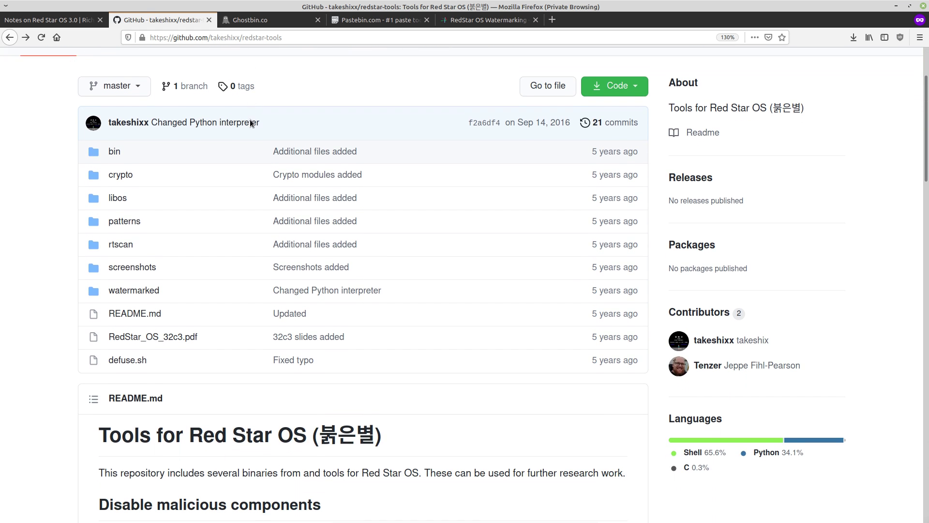
{"action": "scroll", "coordinate": [139, 215], "scroll_direction": "up", "scroll_amount": 5}
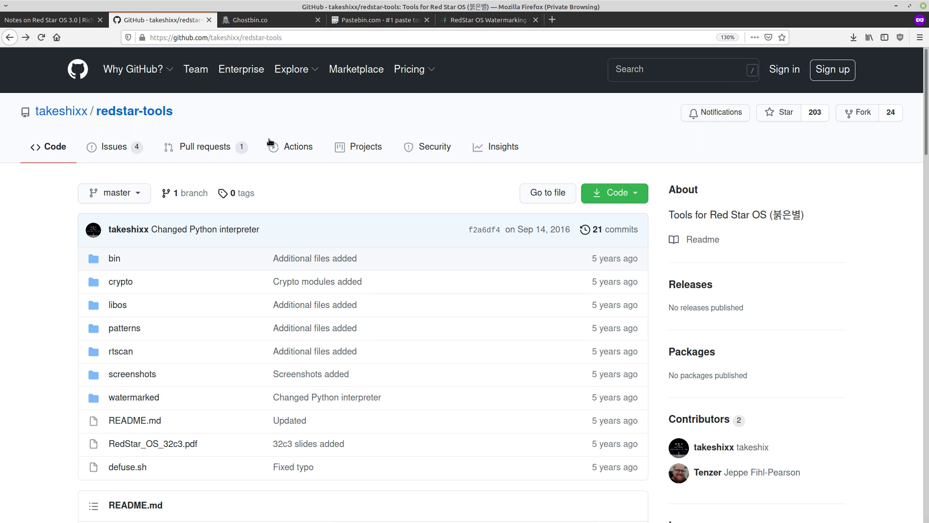
{"action": "scroll", "coordinate": [252, 187], "scroll_direction": "down", "scroll_amount": 4}
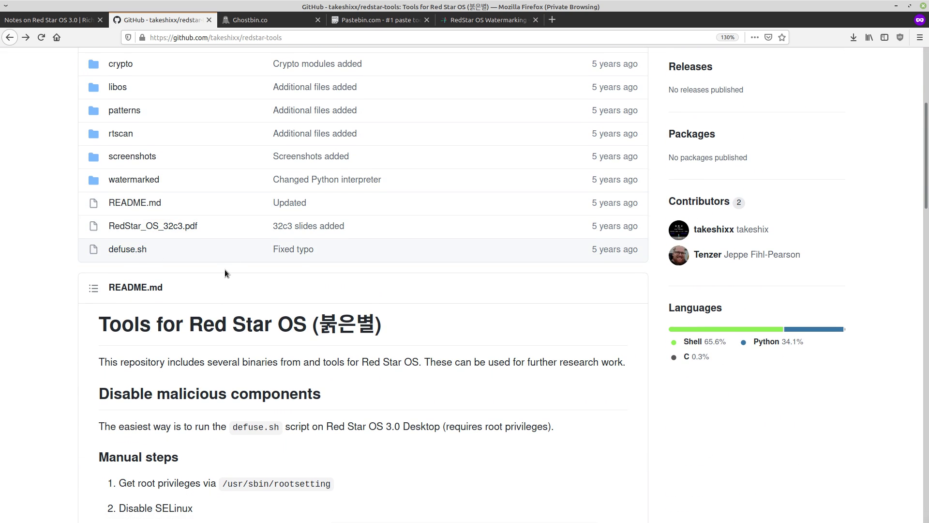
{"action": "scroll", "coordinate": [224, 269], "scroll_direction": "down", "scroll_amount": 1}
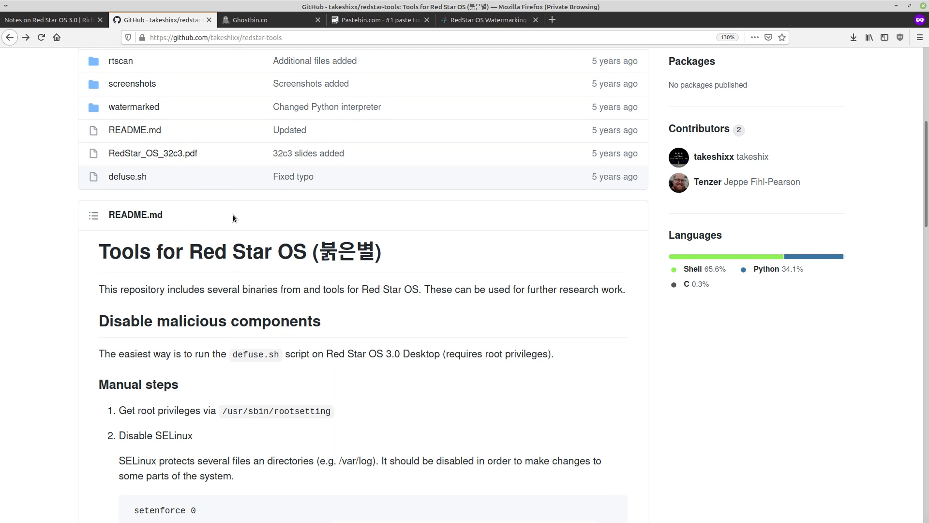
{"action": "scroll", "coordinate": [232, 217], "scroll_direction": "down", "scroll_amount": 14}
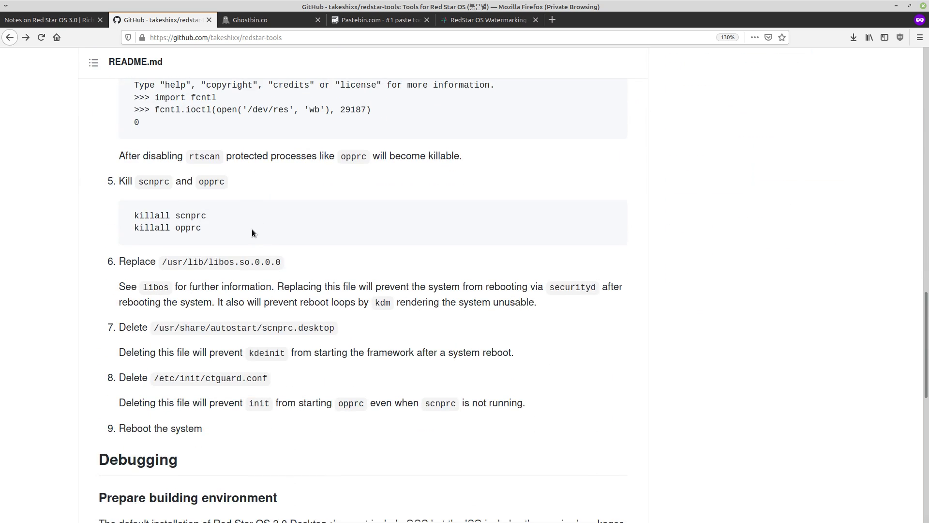
{"action": "scroll", "coordinate": [247, 229], "scroll_direction": "down", "scroll_amount": 2}
{"action": "scroll", "coordinate": [242, 230], "scroll_direction": "up", "scroll_amount": 8}
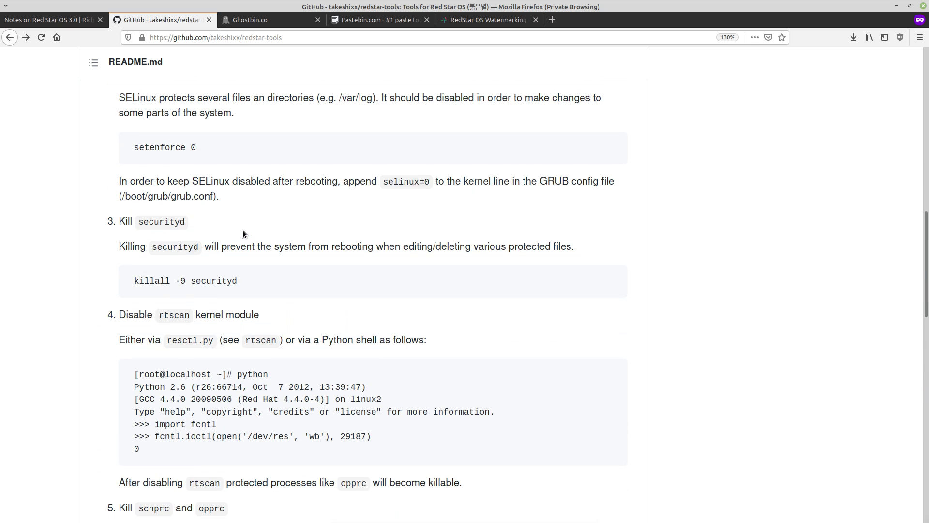
{"action": "scroll", "coordinate": [242, 230], "scroll_direction": "up", "scroll_amount": 7}
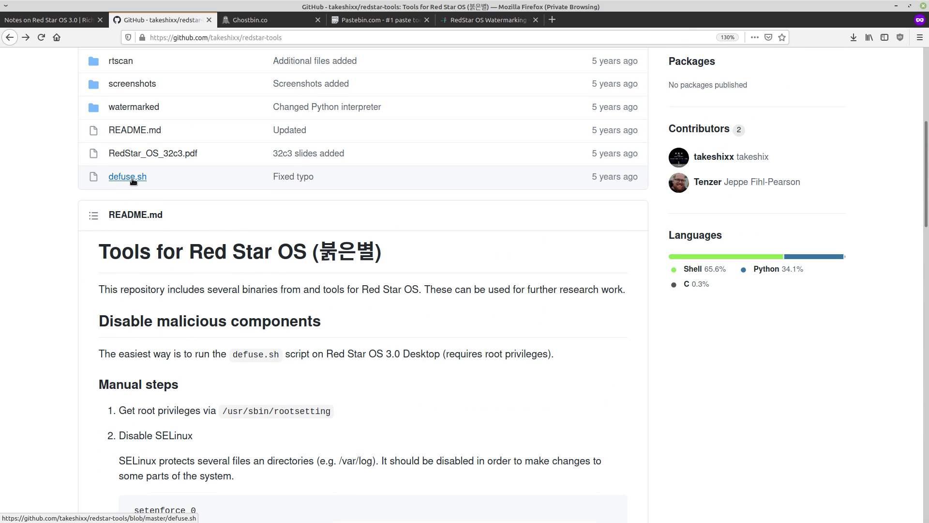
- Open and read the defuse.sh script, then return to the Red Star OS machine
{"action": "left_click", "coordinate": [132, 178]}
{"action": "scroll", "coordinate": [257, 254], "scroll_direction": "down", "scroll_amount": 3}
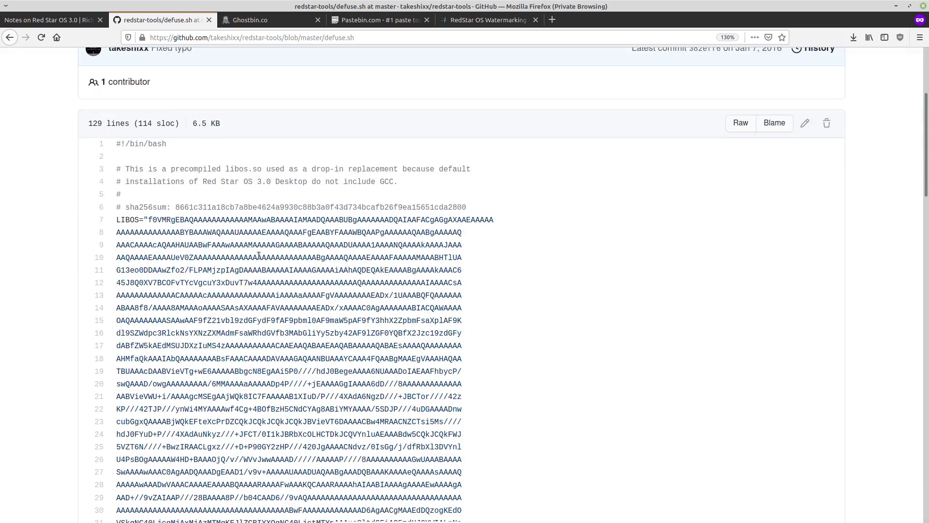
{"action": "scroll", "coordinate": [259, 255], "scroll_direction": "down", "scroll_amount": 3}
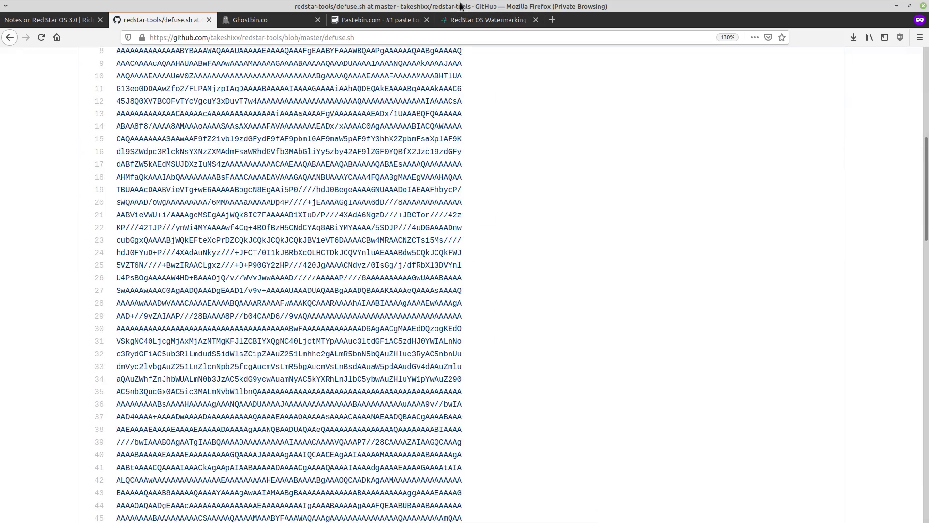
{"action": "key", "text": "alt+Tab"}
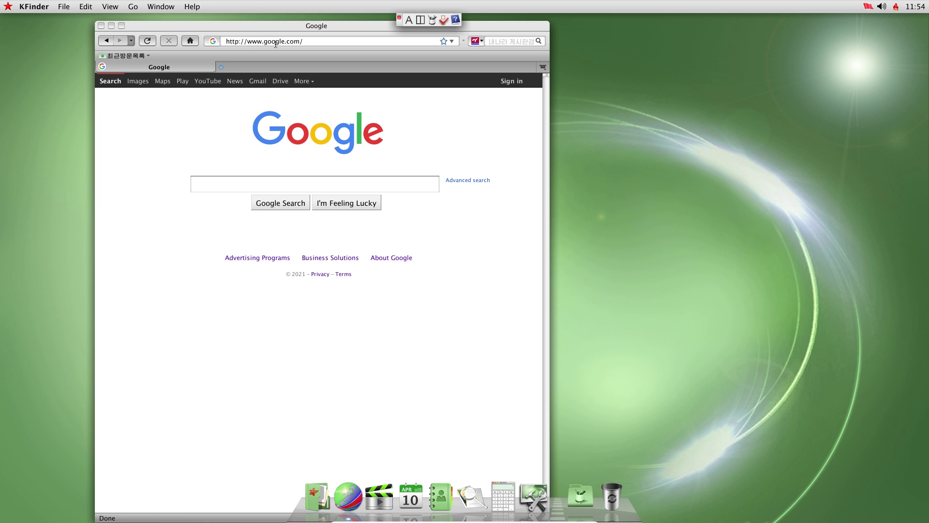
- Try loading github.com in Naenara, which ends in a connection-reset error
{"action": "left_click", "coordinate": [276, 42]}
{"action": "type", "text": "github.com"}
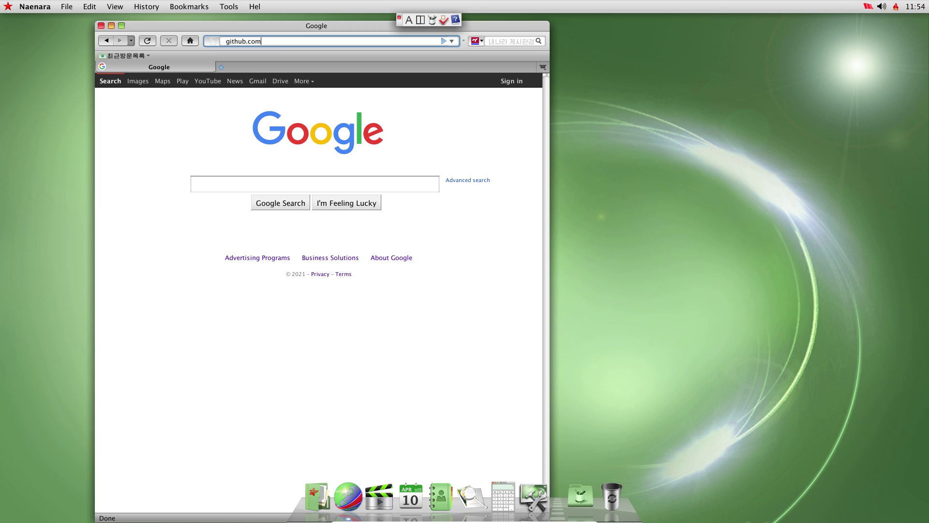
{"action": "key", "text": "Return"}
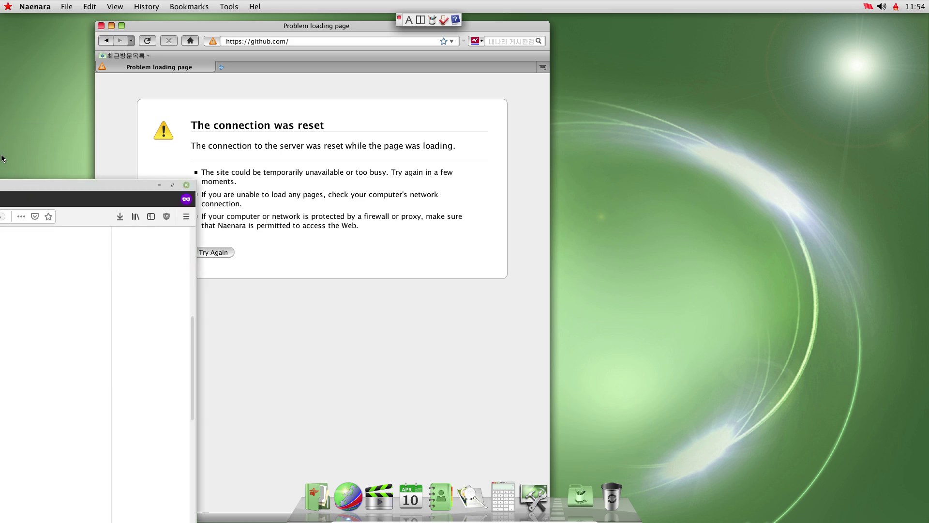
{"action": "scroll", "coordinate": [454, 283], "scroll_direction": "up", "scroll_amount": 5}
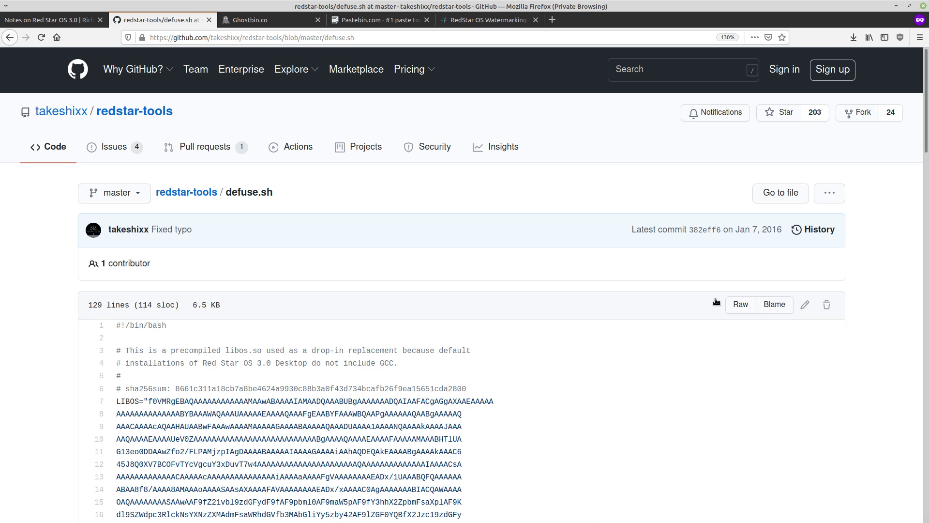
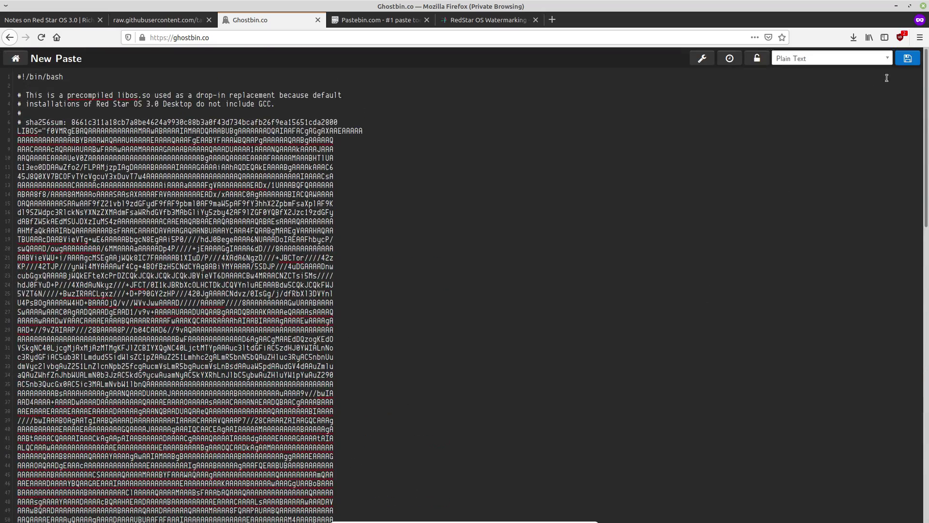
- Publish the libos.so script as Ghostbin paste rw8rkf2 and select its web address
{"action": "left_click", "coordinate": [907, 58]}
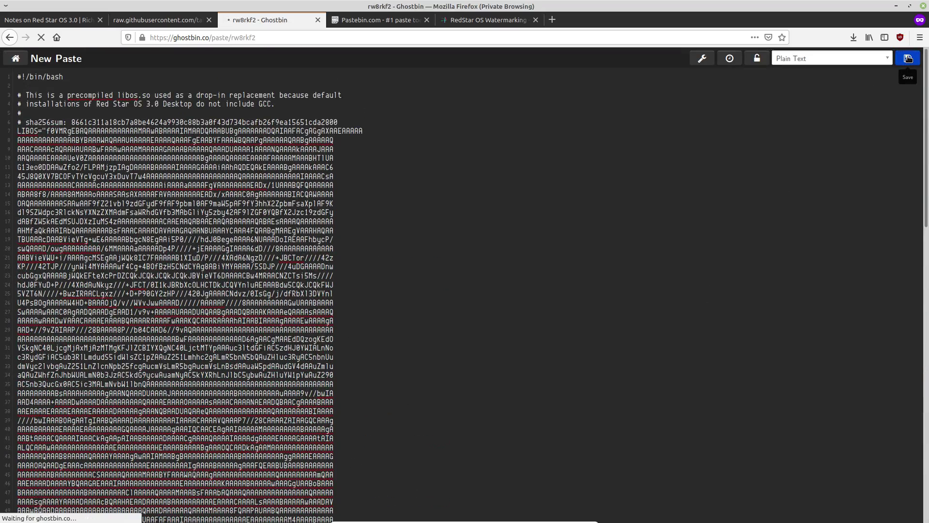
{"action": "left_click", "coordinate": [255, 36]}
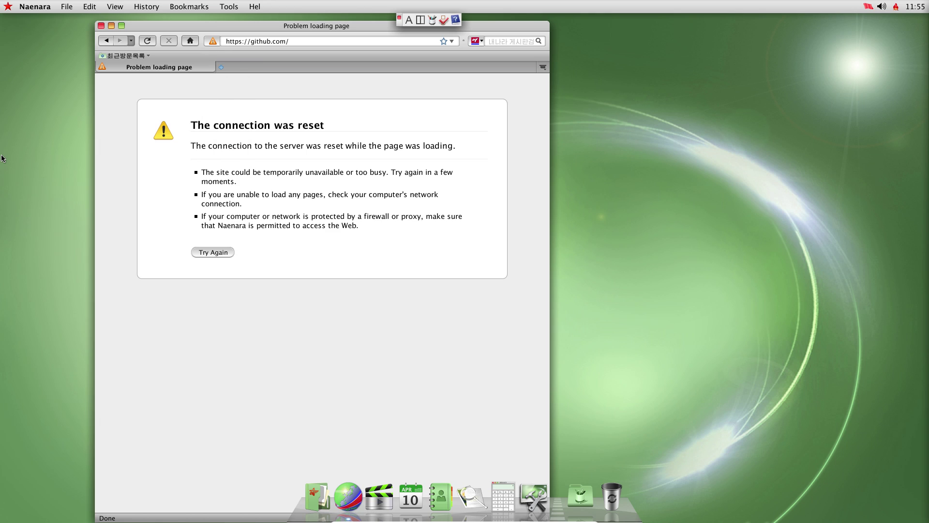
- Try to load ghostbin.co/paste/rw8rkf2 in the address bar
{"action": "left_click", "coordinate": [348, 42]}
{"action": "type", "text": "htt"}
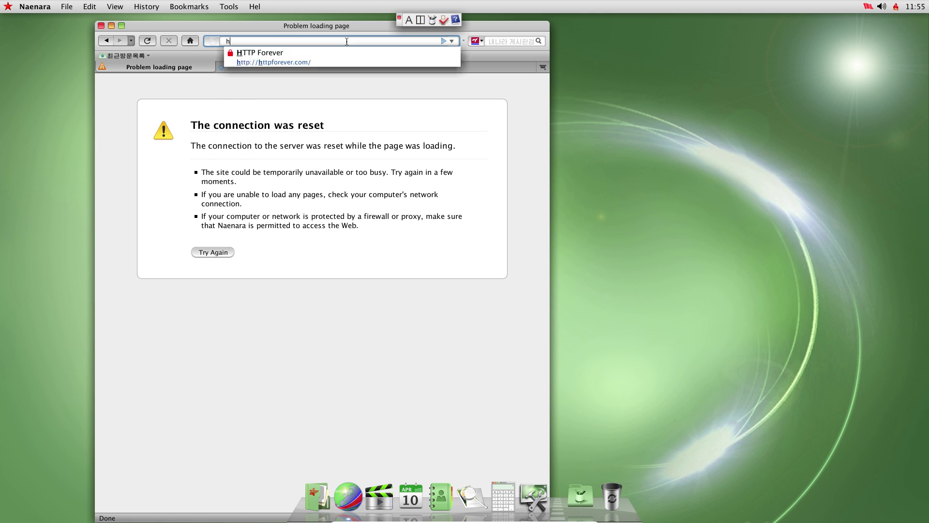
{"action": "key", "text": "BackSpace"}
{"action": "key", "text": "BackSpace"}
{"action": "key", "text": "BackSpace"}
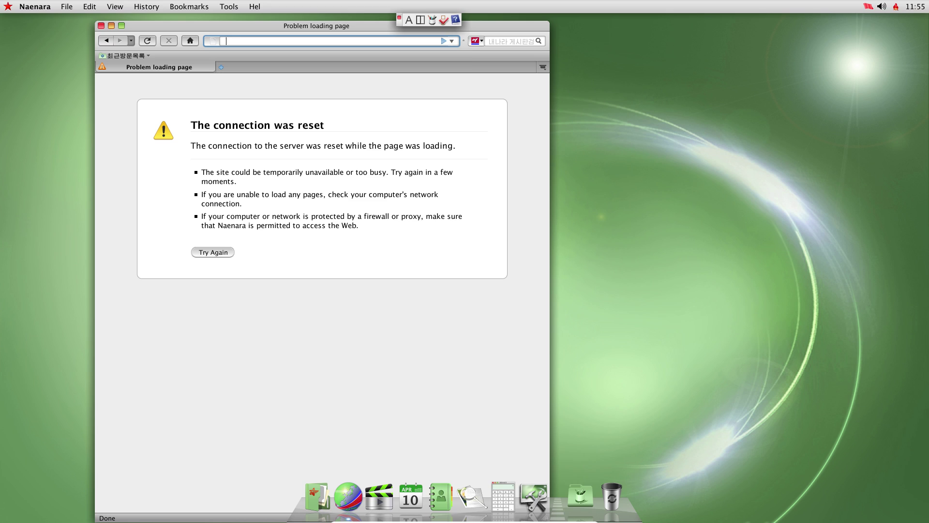
{"action": "type", "text": "ghostbin.co/paste/rw8rkf2"}
{"action": "key", "text": "Return"}
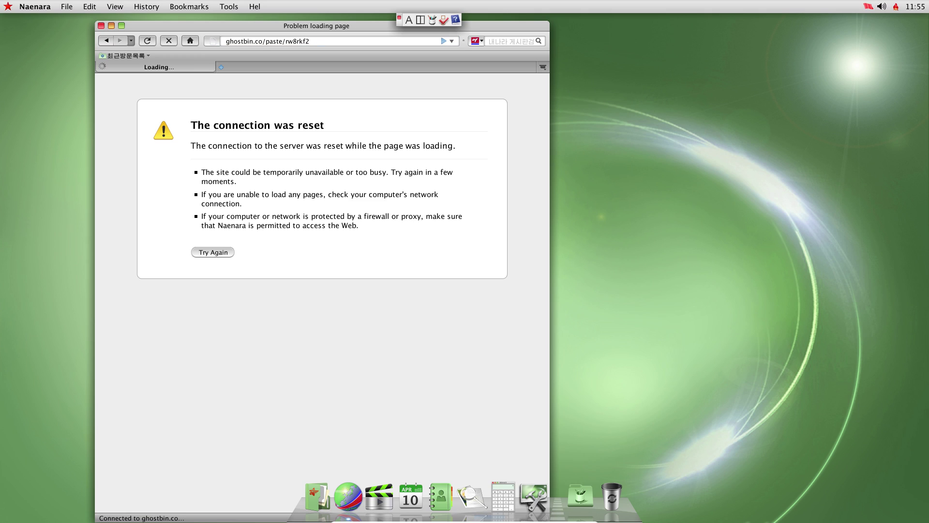
- Trim the address to ghostbin.co and try loading Ghostbin's home page
{"action": "left_click", "coordinate": [242, 43]}
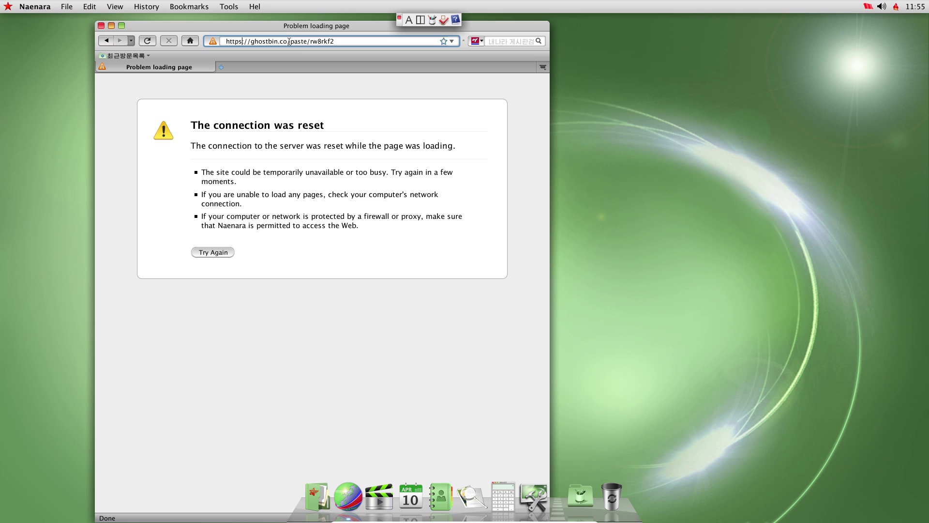
{"action": "mouse_move", "coordinate": [284, 42]}
{"action": "left_mouse_down"}
{"action": "mouse_move", "coordinate": [319, 45]}
{"action": "mouse_move", "coordinate": [290, 45]}
{"action": "left_mouse_up"}
{"action": "left_click", "coordinate": [287, 43]}
{"action": "left_click", "coordinate": [360, 45], "text": "shift"}
{"action": "key", "text": "BackSpace"}
{"action": "key", "text": "Return"}
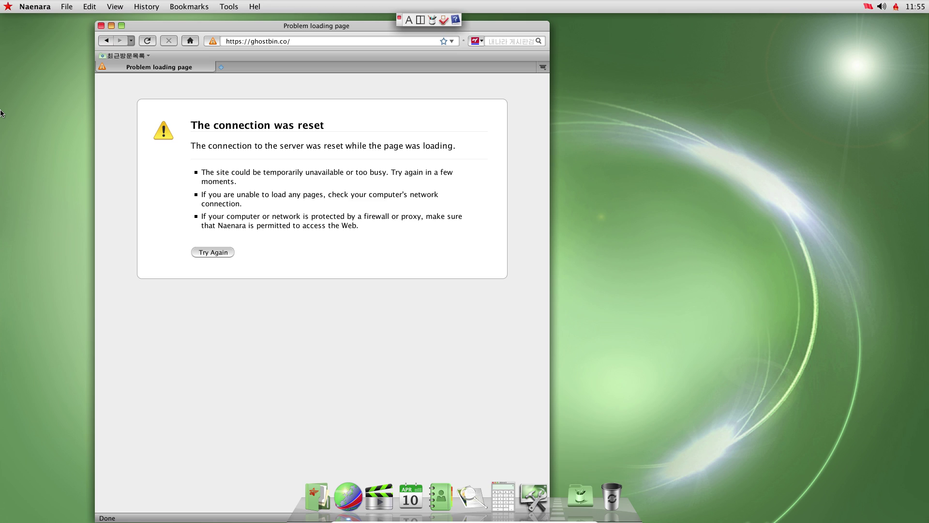
- Permanently trust Pastebin's certificate and view paste rVnjx6Ld as raw text
{"action": "left_click", "coordinate": [774, 237]}
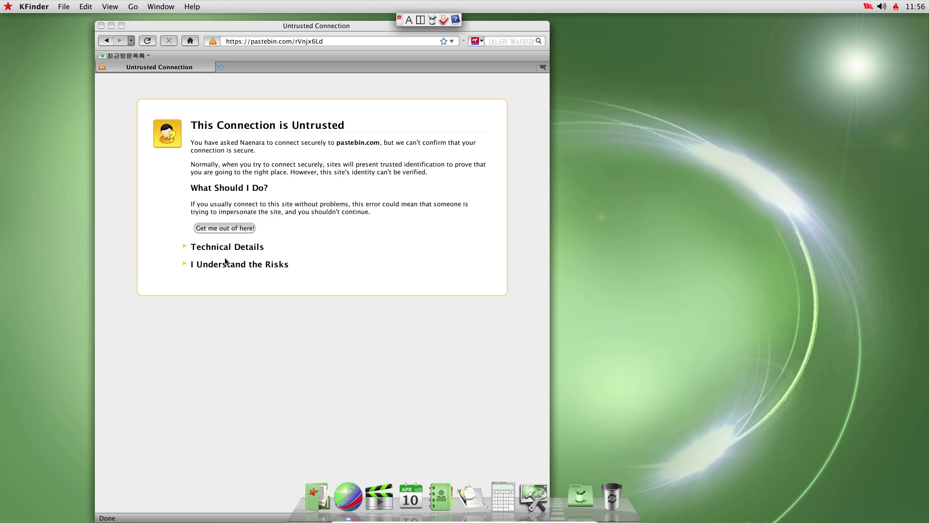
{"action": "left_click", "coordinate": [227, 269]}
{"action": "left_click", "coordinate": [241, 339]}
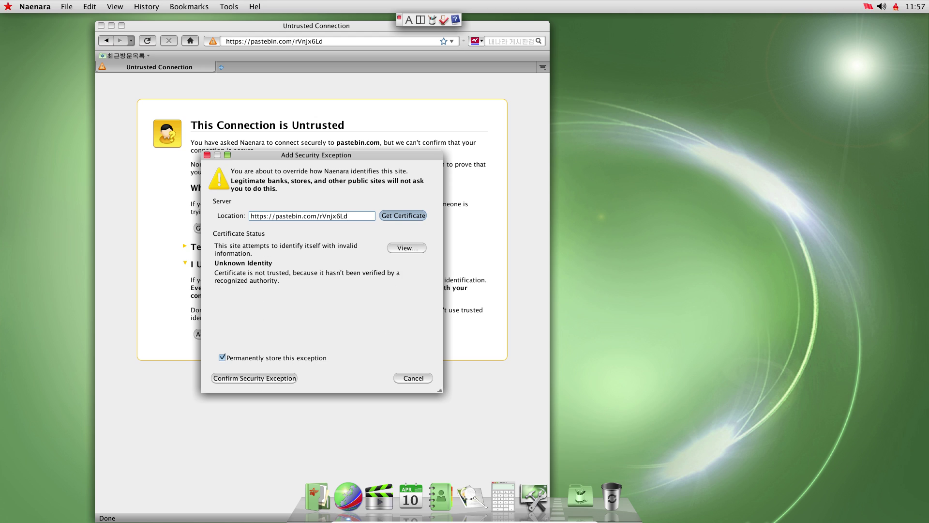
{"action": "left_click", "coordinate": [246, 378]}
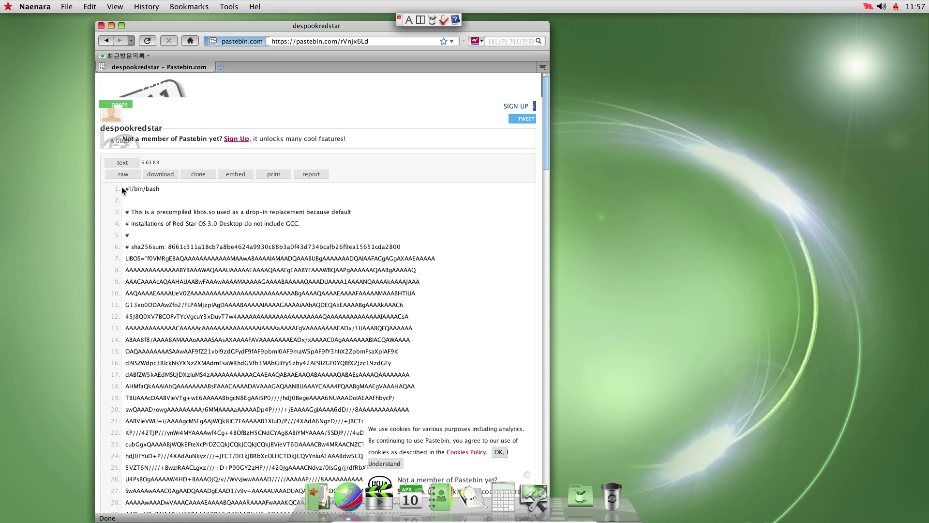
{"action": "left_click", "coordinate": [128, 178]}
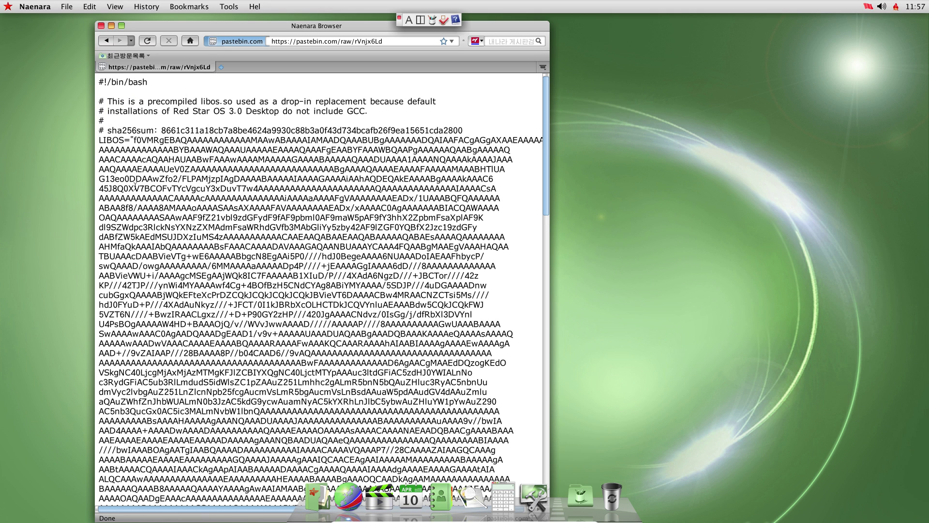
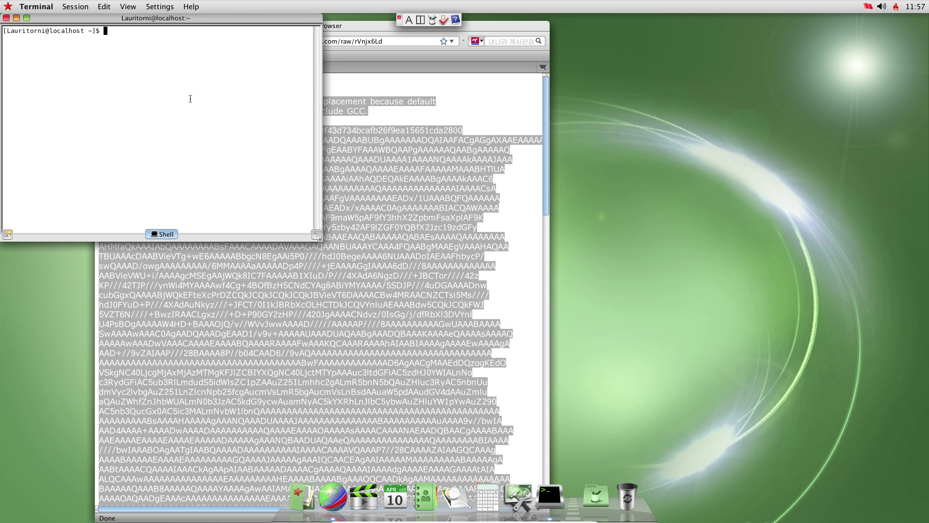
- Create the empty file despookredstar.sh with touch, then open it in vi after vim fails
{"action": "type", "text": "touch despookredstar.sh"}
{"action": "key", "text": "Return"}
{"action": "type", "text": "vim despookredstar.sh"}
{"action": "key", "text": "Return"}
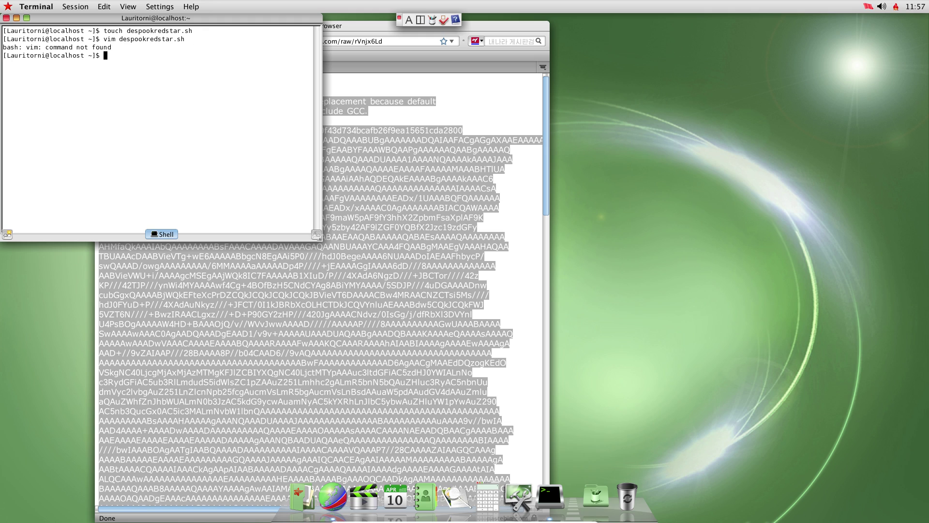
{"action": "type", "text": "vi despookredstar.sh"}
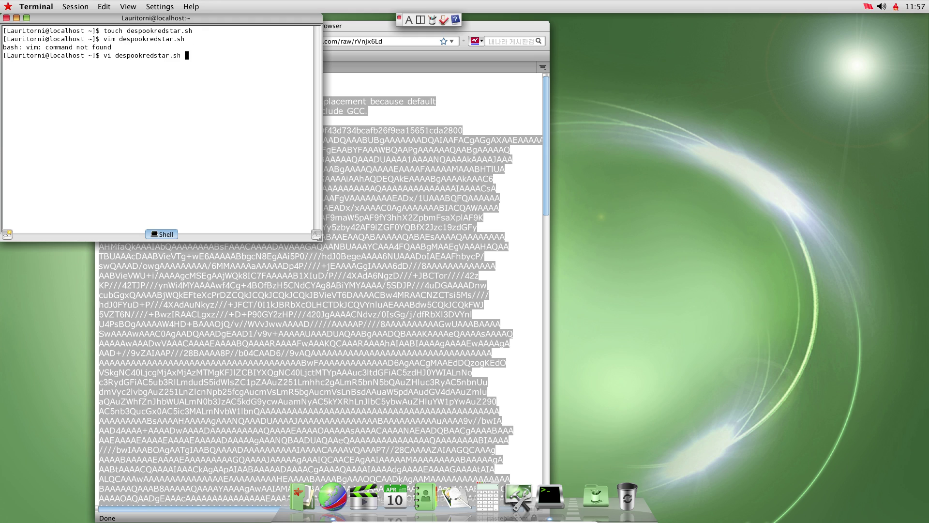
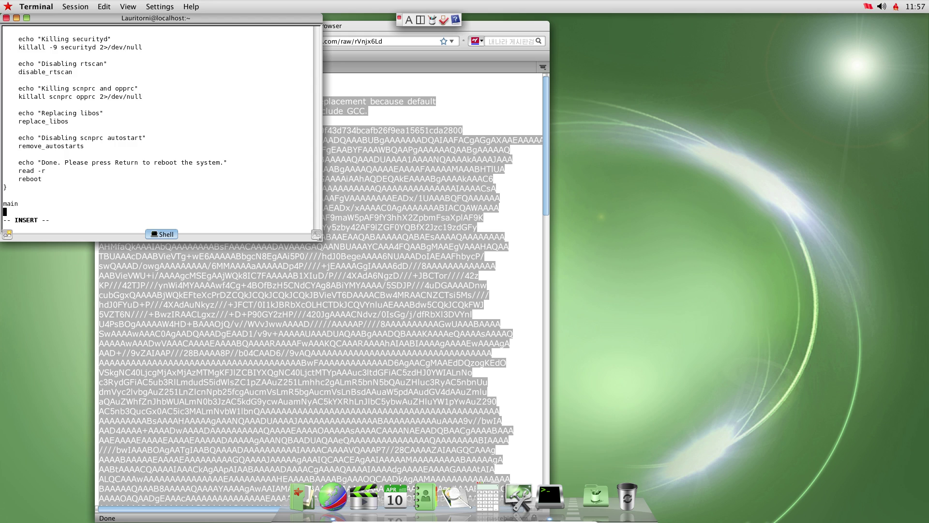
- Write the pasted script to despookredstar.sh and exit vi with :wq
{"action": "key", "text": "Escape"}
{"action": "type", "text": ":wq"}
{"action": "key", "text": "Return"}
- Become root with su and the root password, then list the home folder files
{"action": "type", "text": "su"}
{"action": "key", "text": "Return"}
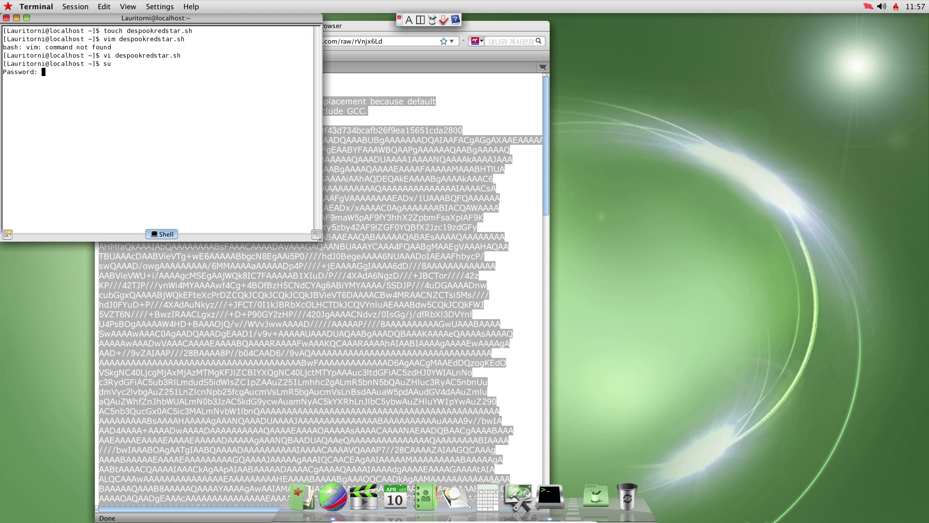
{"action": "key", "text": "Return"}
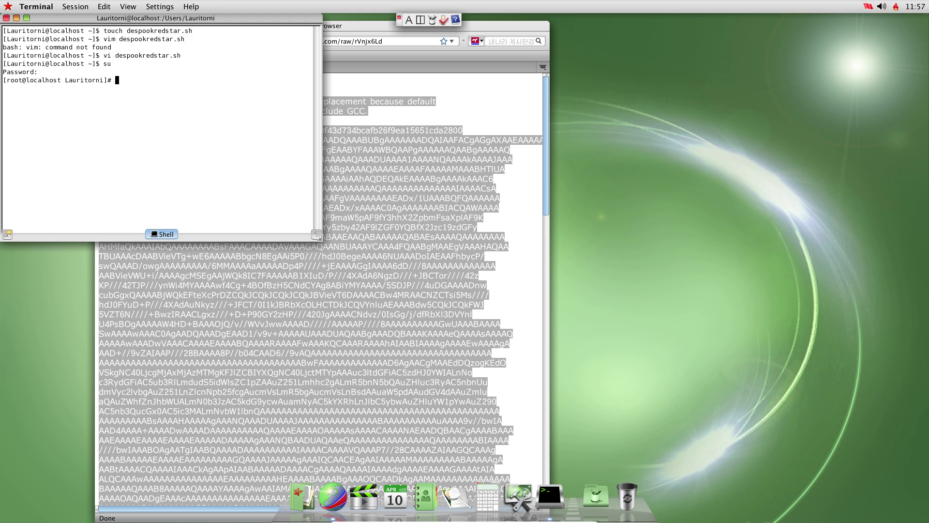
{"action": "type", "text": "ls"}
{"action": "key", "text": "Return"}
- Make despookredstar.sh executable with chmod +x and enter ./despookredstar.sh to launch it
{"action": "type", "text": "chmod +x despookredstar.sh"}
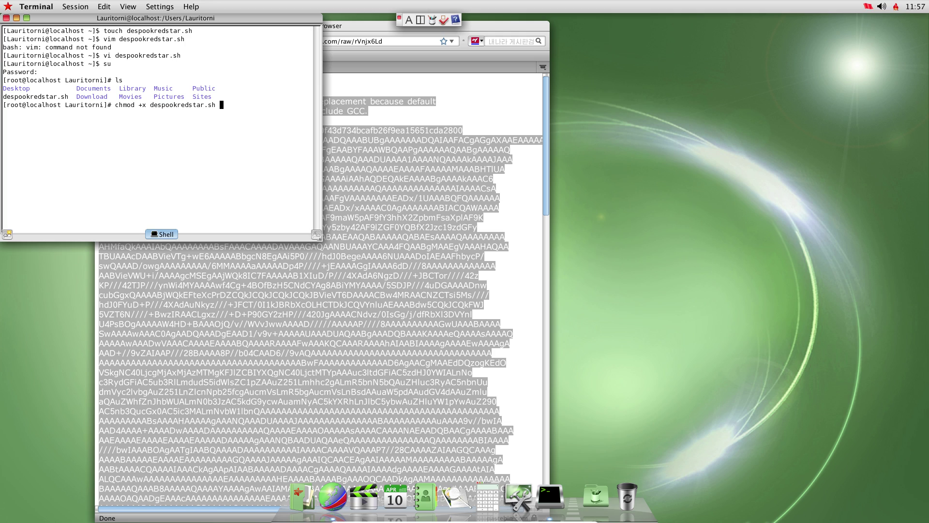
{"action": "key", "text": "Return"}
{"action": "type", "text": "./d"}
{"action": "key", "text": "Tab"}
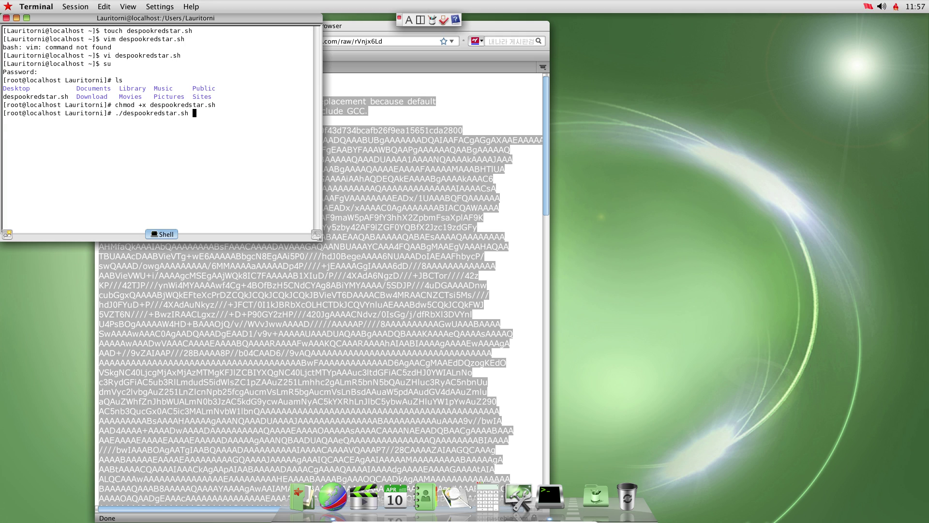
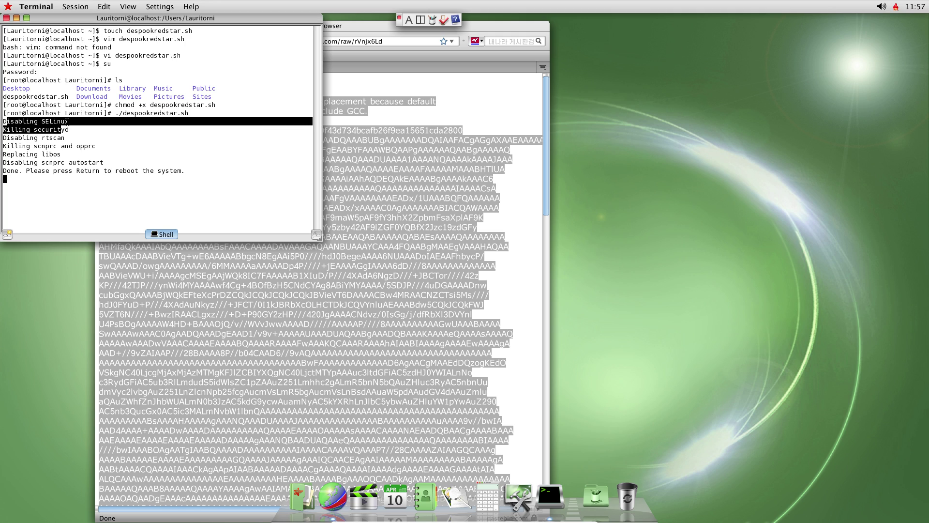
- Clear the highlight over the script's first output lines so the full run and reboot prompt are visible
{"action": "left_click", "coordinate": [44, 127]}
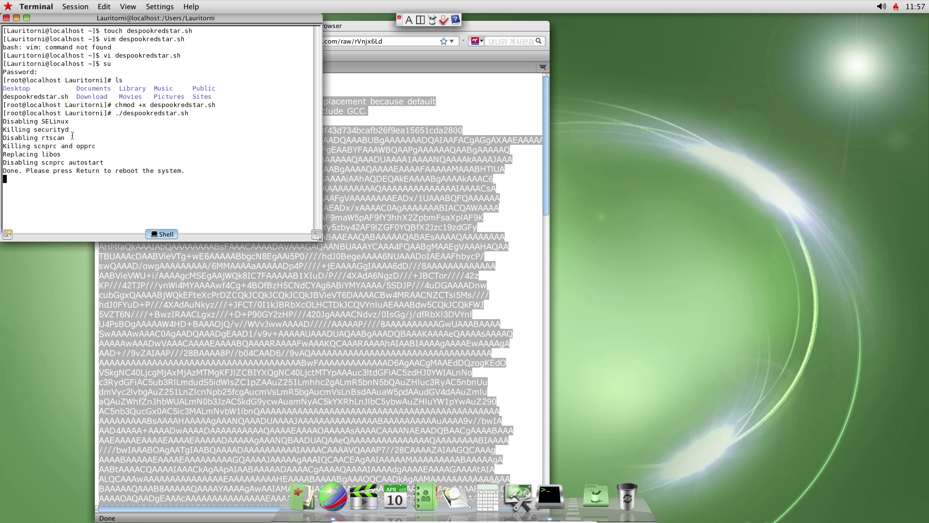
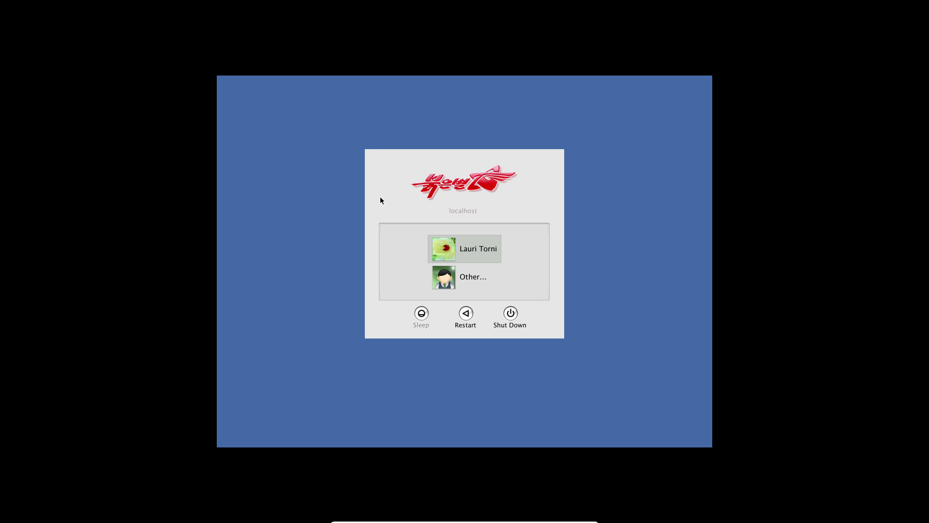
- Sign in to the user account, then start the Naenara browser from the dock's globe icon
{"action": "left_click", "coordinate": [471, 244]}
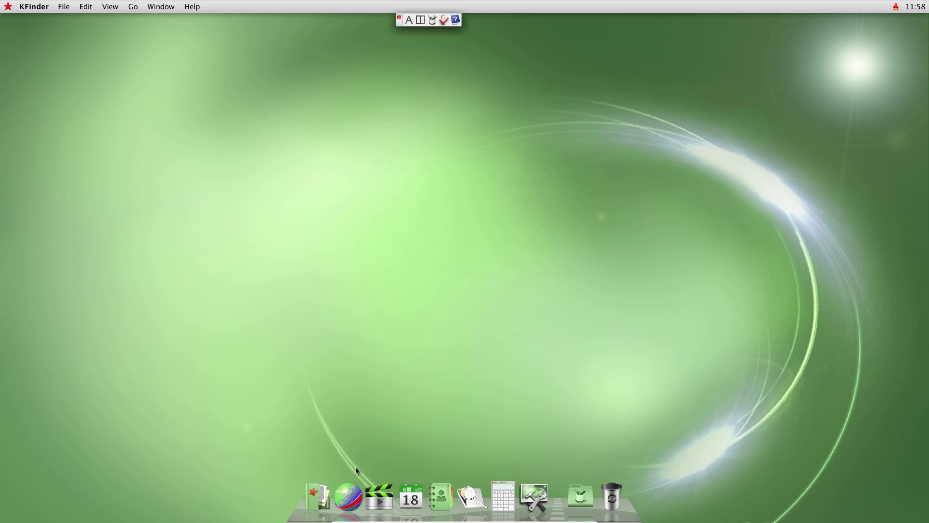
{"action": "left_click", "coordinate": [349, 496]}
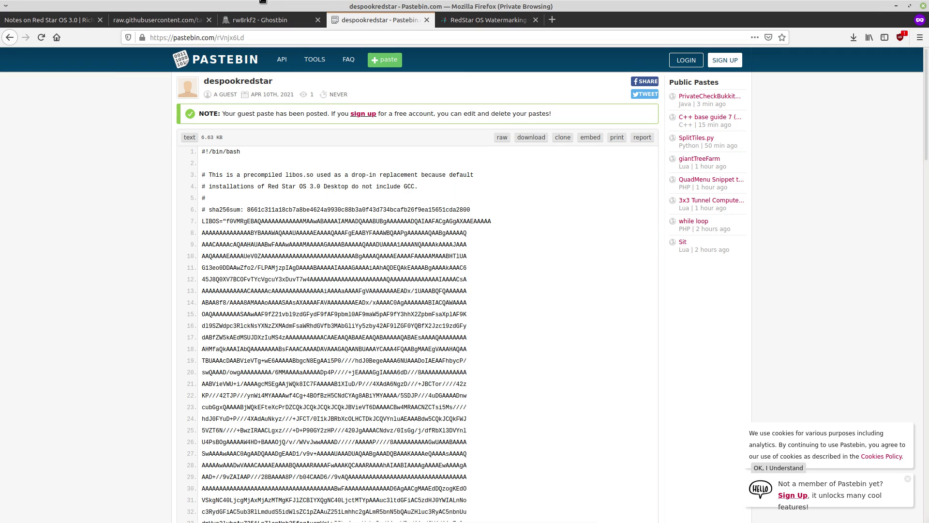
- View the 'Notes on Red Star OS 3.0' and raw defuse.sh tabs, then return to GitHub's defuse.sh page
{"action": "left_click", "coordinate": [36, 20]}
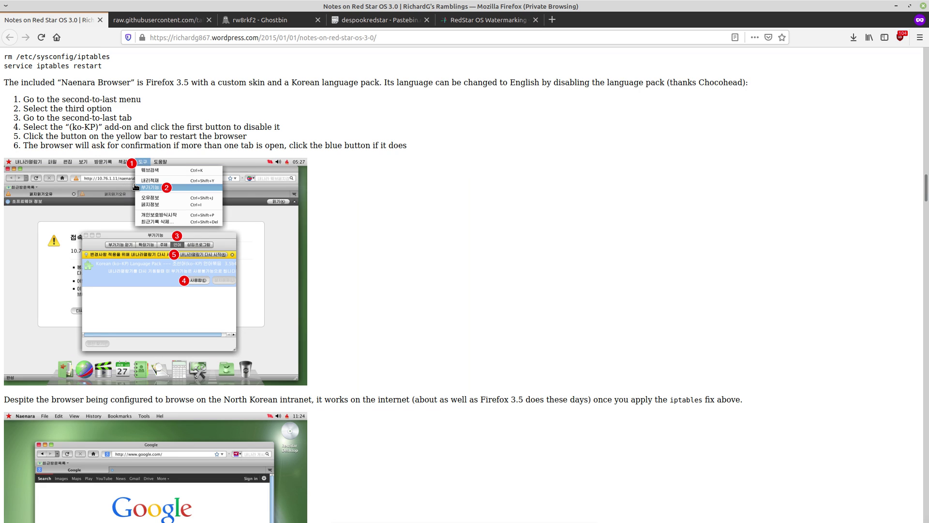
{"action": "left_click", "coordinate": [167, 20]}
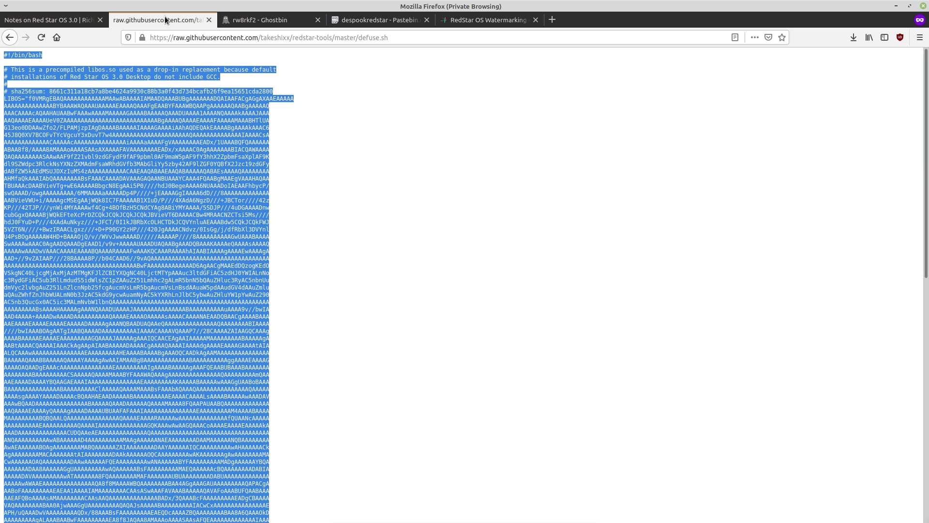
{"action": "left_click", "coordinate": [8, 38]}
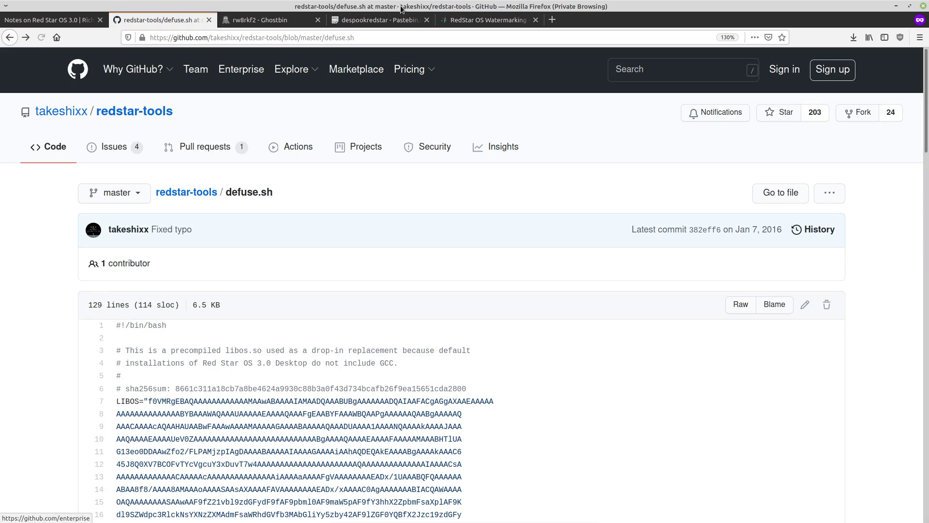